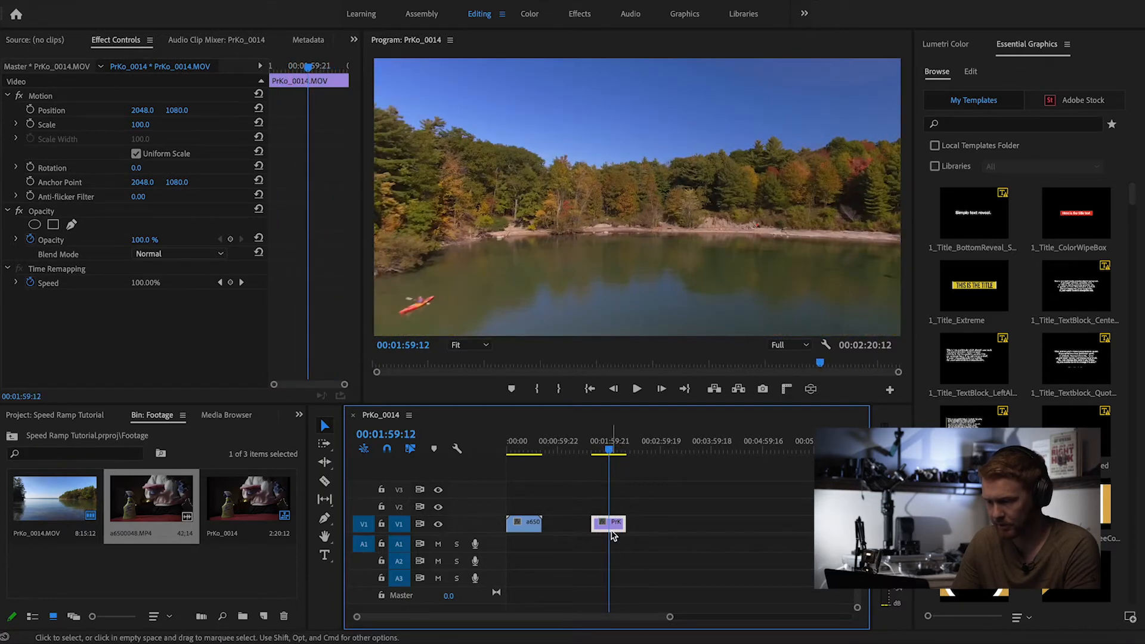
# Step: Locate the cloth toss in a6500048.MP4 and trim the clip's start to about 00:00:31, just before the toss
pyautogui.click(516, 447)
pyautogui.moveTo(517, 447)
pyautogui.mouseDown()
pyautogui.moveTo(507, 454)
pyautogui.moveTo(534, 459)
pyautogui.mouseUp()
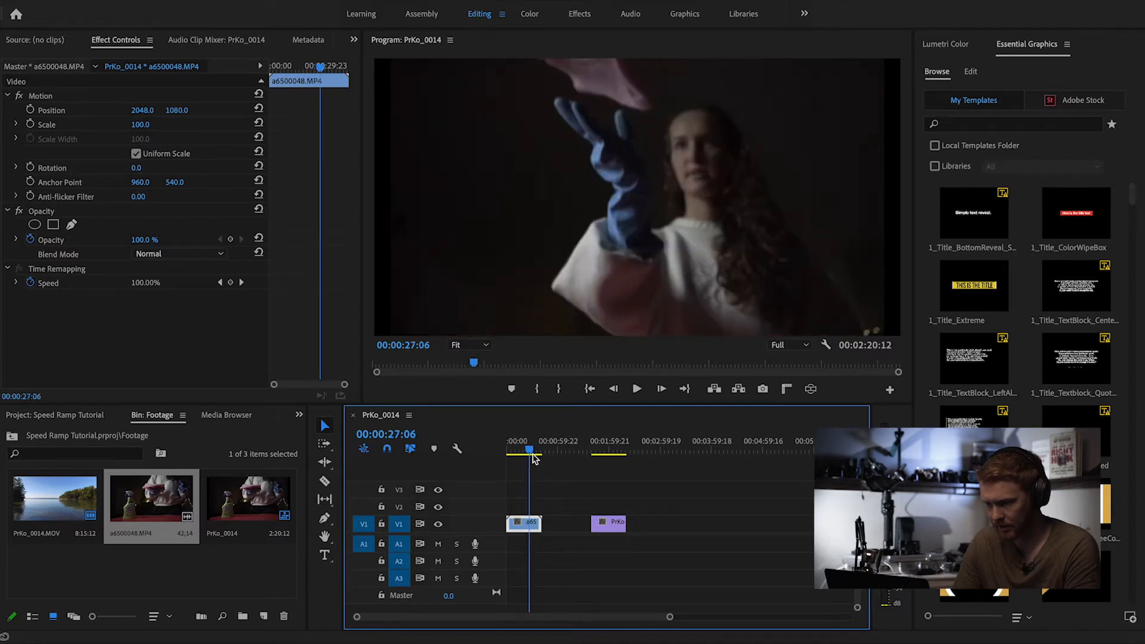
pyautogui.press('space')
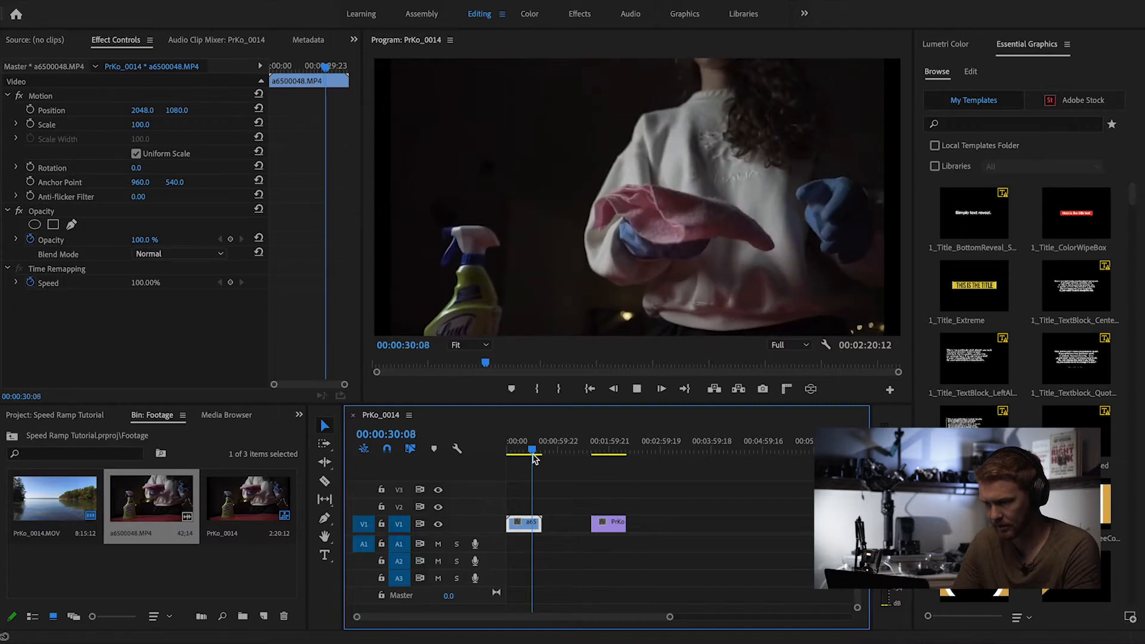
pyautogui.press('space')
pyautogui.moveTo(507, 524); pyautogui.dragTo(535, 524)
# Step: Trim the end of a6500048.MP4 to 00:00:32:18, after the cloth is caught, and move the clip to the sequence's start
pyautogui.press('space')
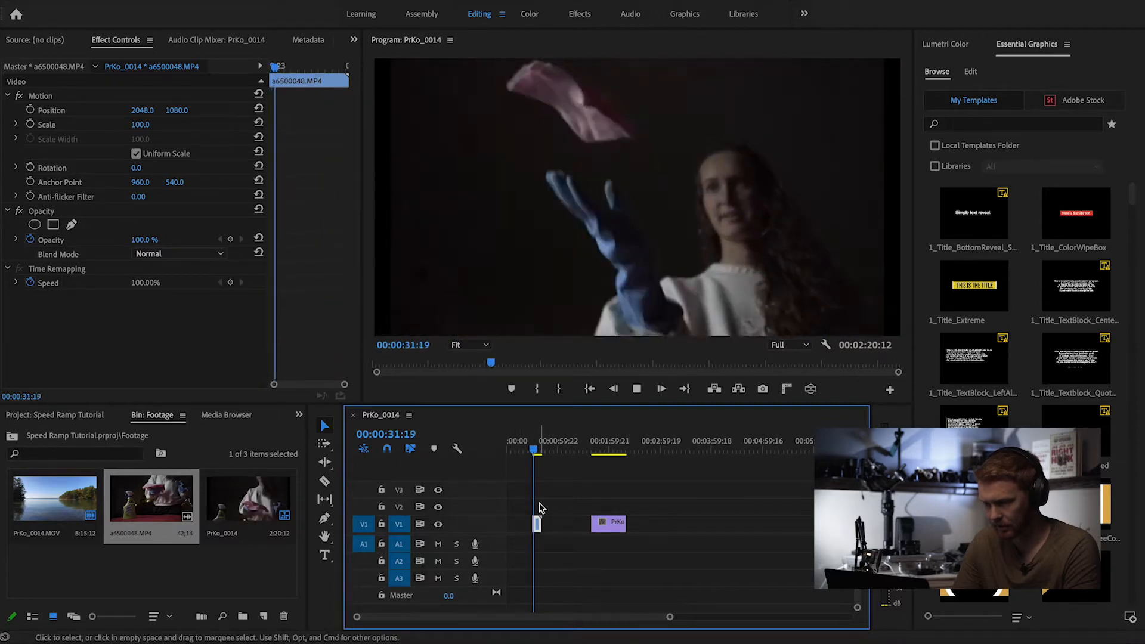
pyautogui.press('space')
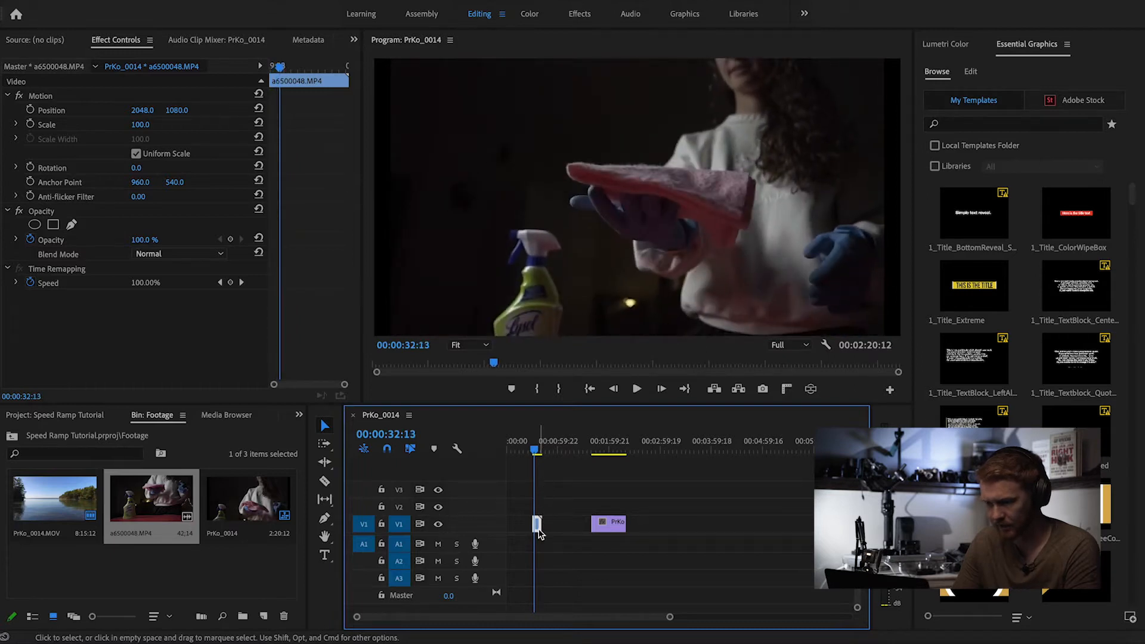
pyautogui.scroll(3, 539, 534)
pyautogui.press('Right')
pyautogui.press('Right')
pyautogui.press('Right')
pyautogui.press('Right')
pyautogui.press('Right')
pyautogui.scroll(3, 539, 534)
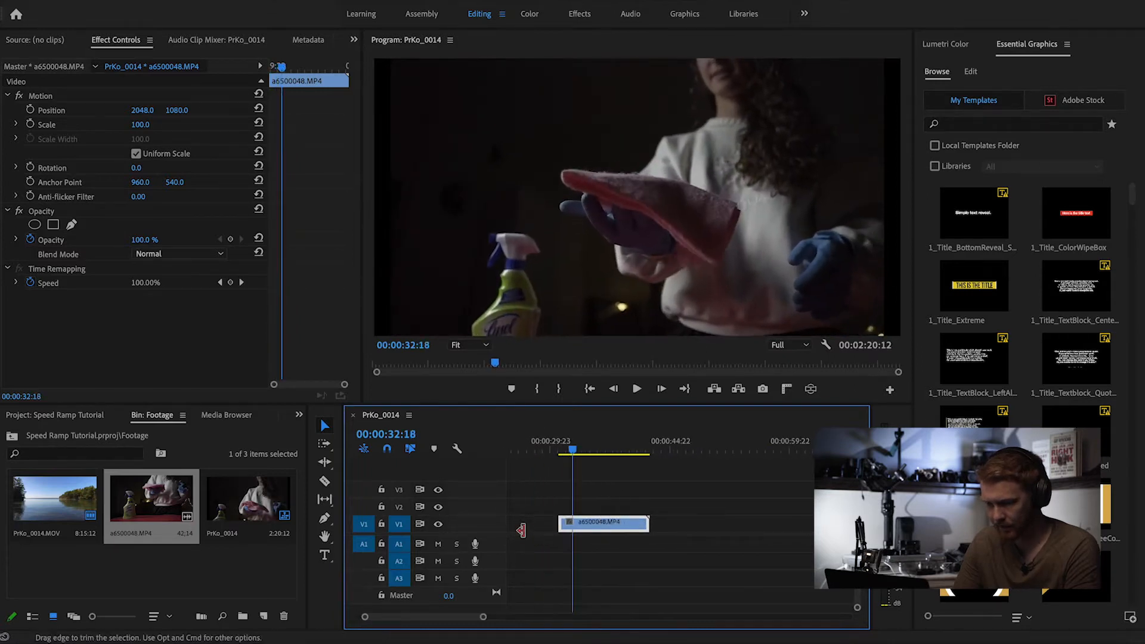
pyautogui.moveTo(655, 525); pyautogui.dragTo(513, 530)
# Step: Enlarge the V1 track and show the Time Remapping Speed line on the a6500048.MP4 clip
pyautogui.scroll(4, 510, 479)
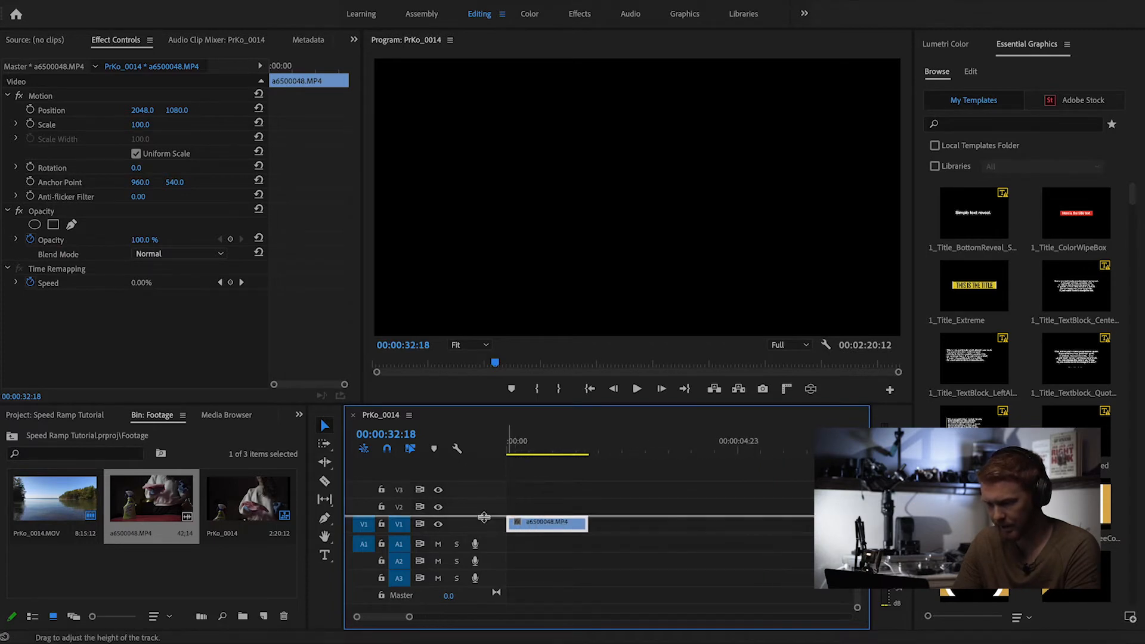
pyautogui.moveTo(484, 517); pyautogui.dragTo(484, 484)
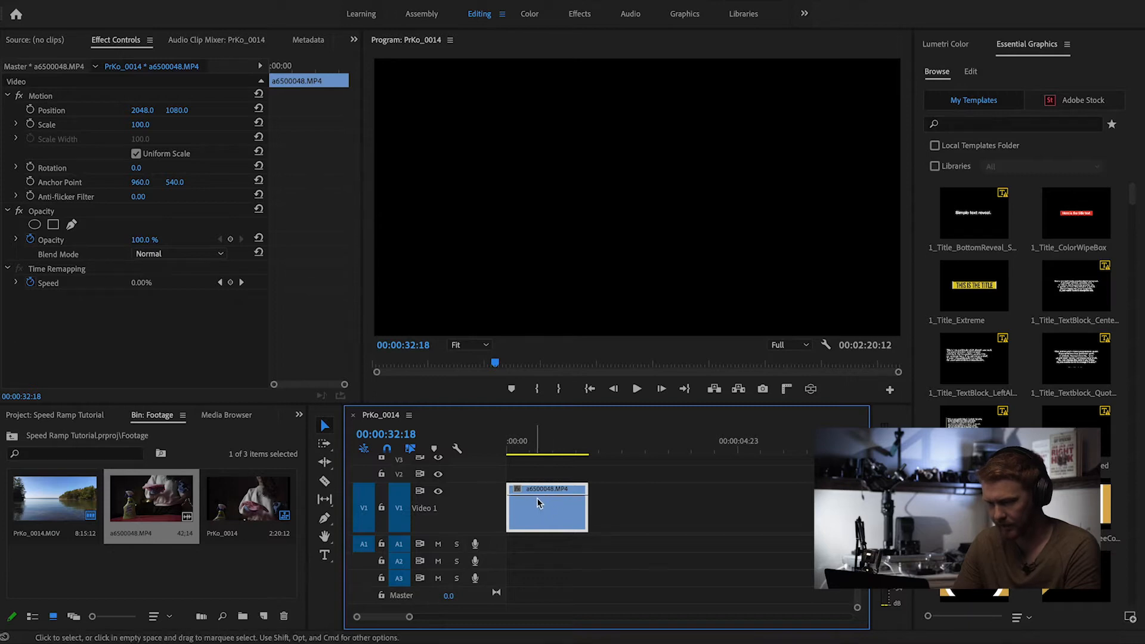
pyautogui.click(518, 488)
pyautogui.moveTo(553, 532)
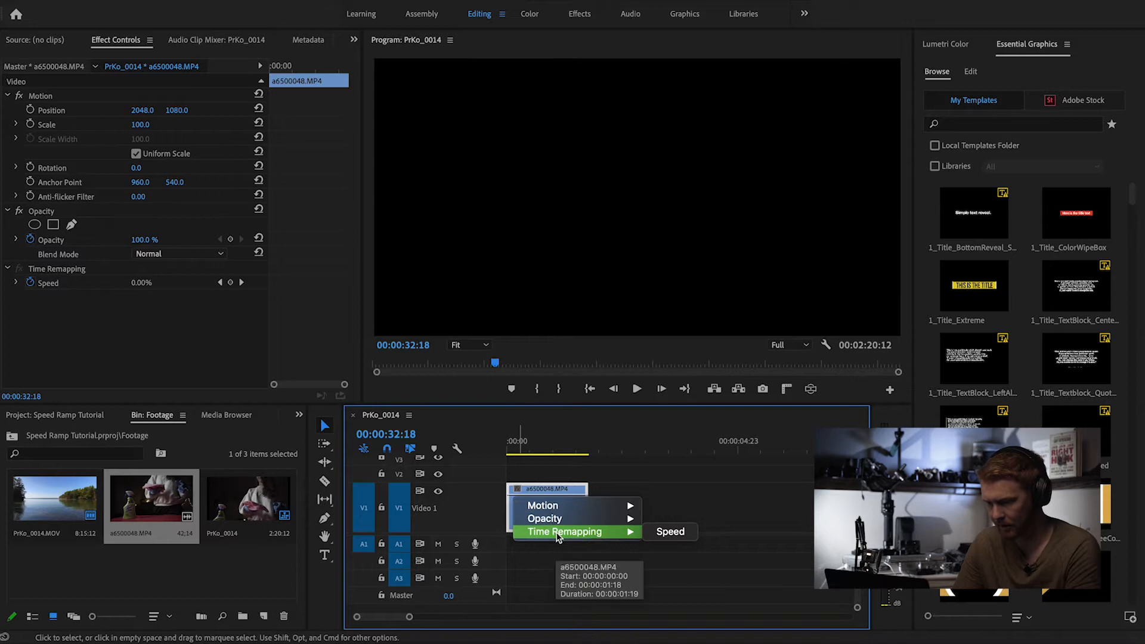
pyautogui.moveTo(565, 510)
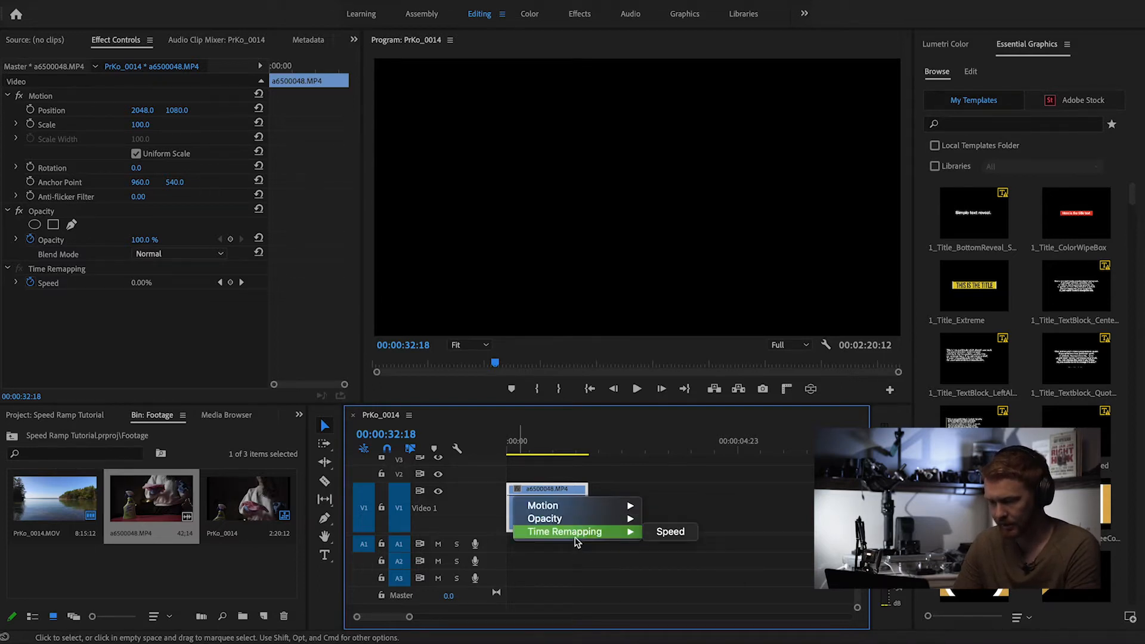
pyautogui.click(680, 536)
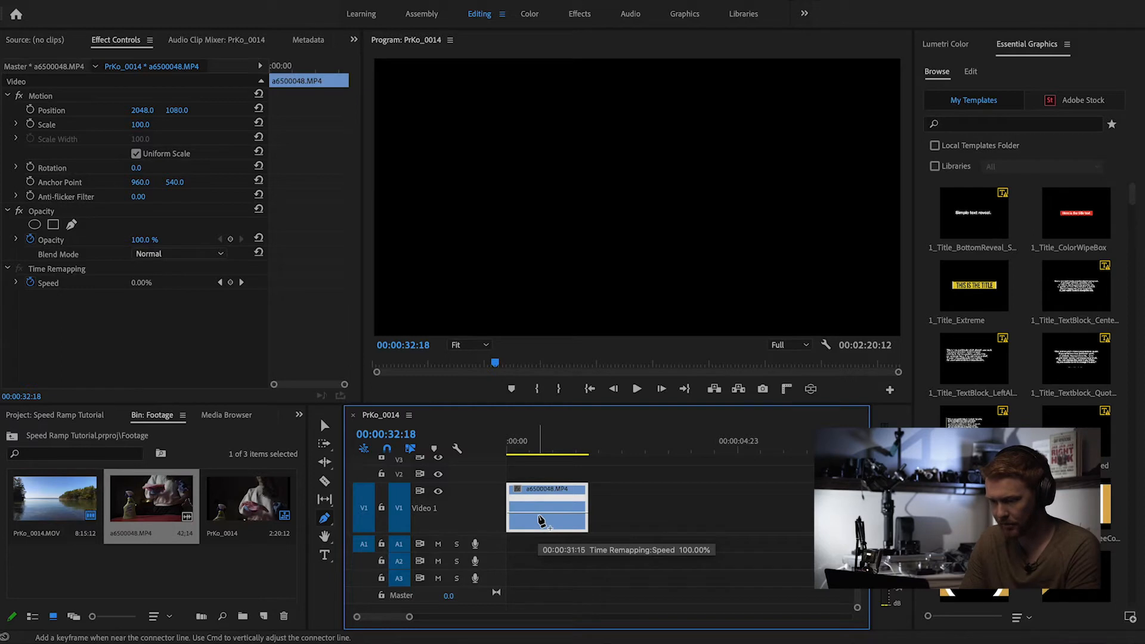
# Step: Add speed keyframes to the clip at 00:00:00:19, when the cloth leaves the hand, and at 00:00:01:08, when it is caught
pyautogui.moveTo(522, 448); pyautogui.dragTo(545, 453)
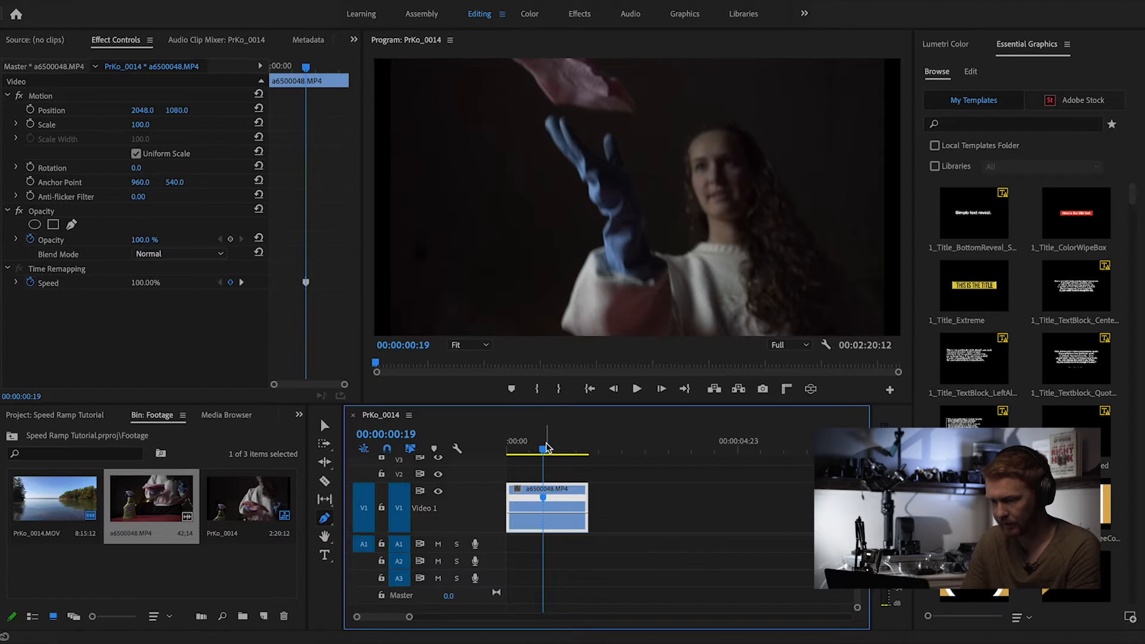
pyautogui.moveTo(545, 453); pyautogui.dragTo(571, 457)
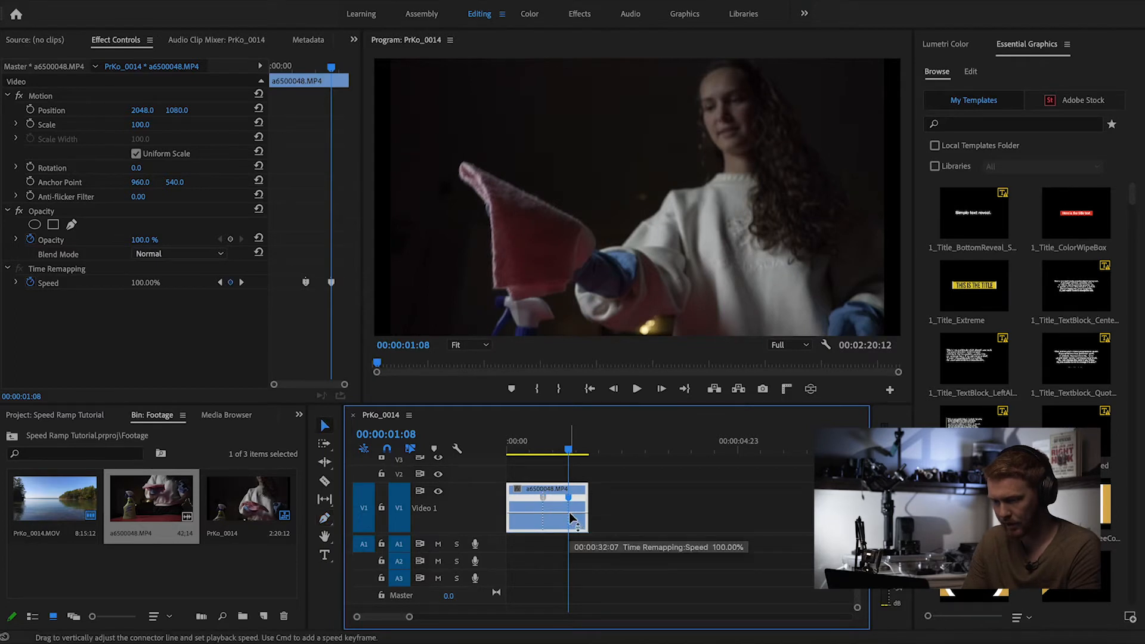
pyautogui.press('v')
# Step: Lower the clip's speed between the two speed keyframes to 20%
pyautogui.click(511, 455)
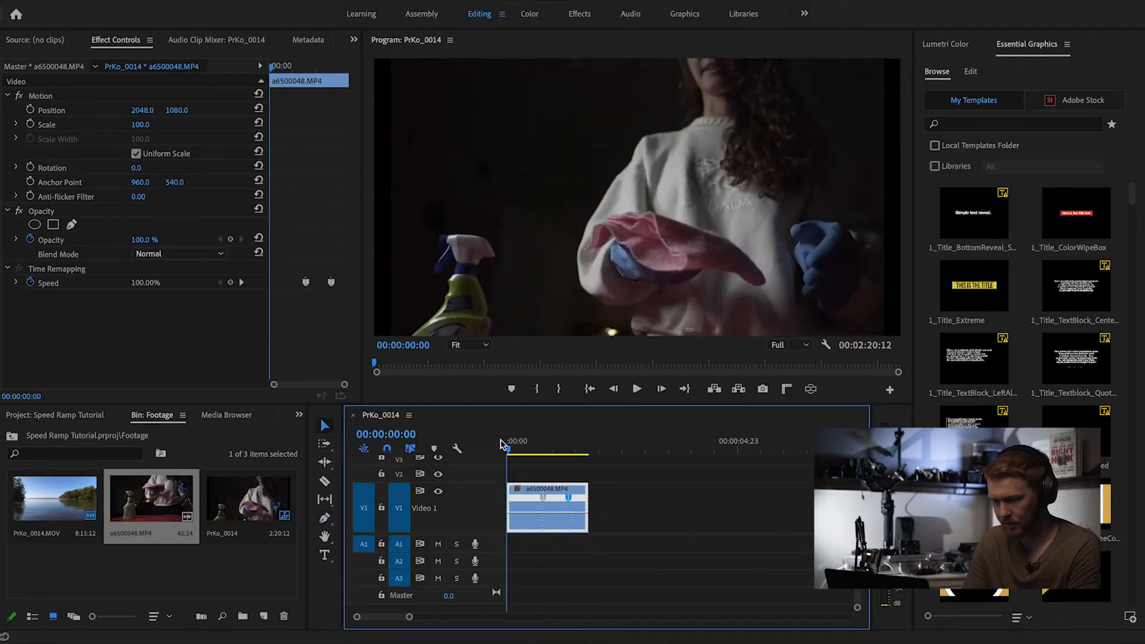
pyautogui.click(524, 449)
pyautogui.moveTo(524, 449); pyautogui.dragTo(543, 448)
pyautogui.scroll(5, 541, 514)
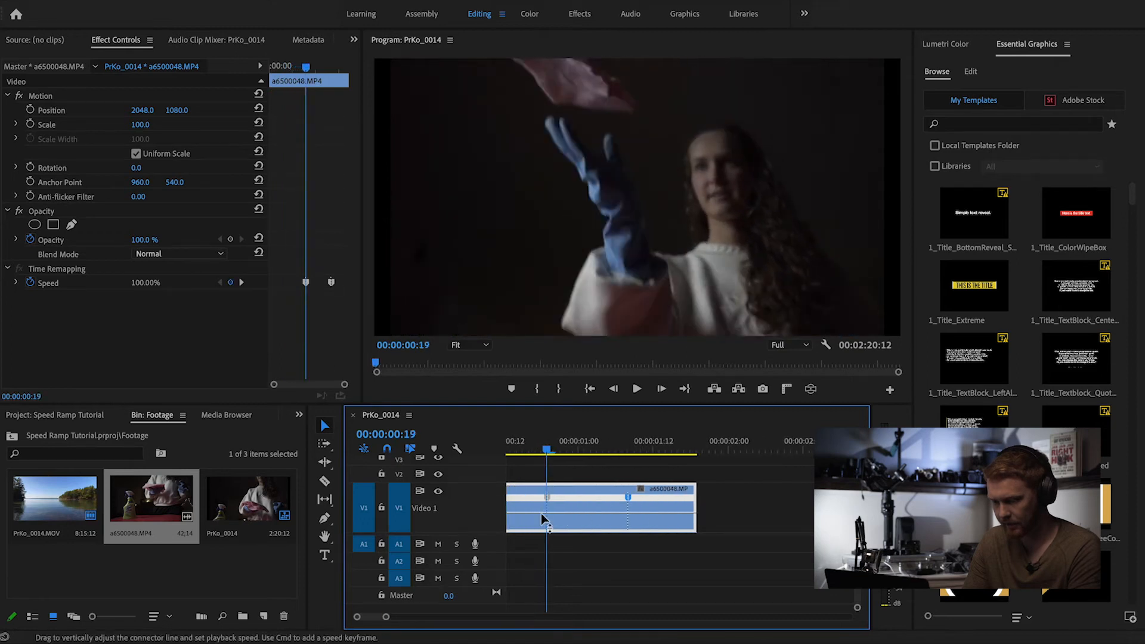
pyautogui.scroll(-3, 542, 514)
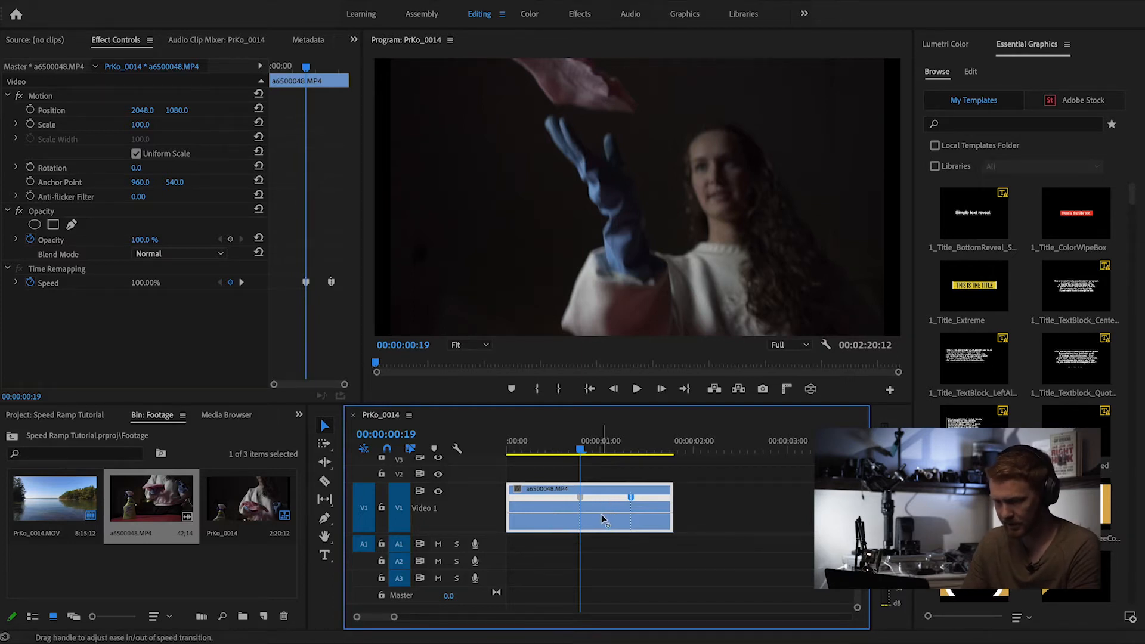
pyautogui.scroll(2, 601, 514)
pyautogui.scroll(1, 600, 518)
pyautogui.moveTo(607, 514); pyautogui.dragTo(608, 519)
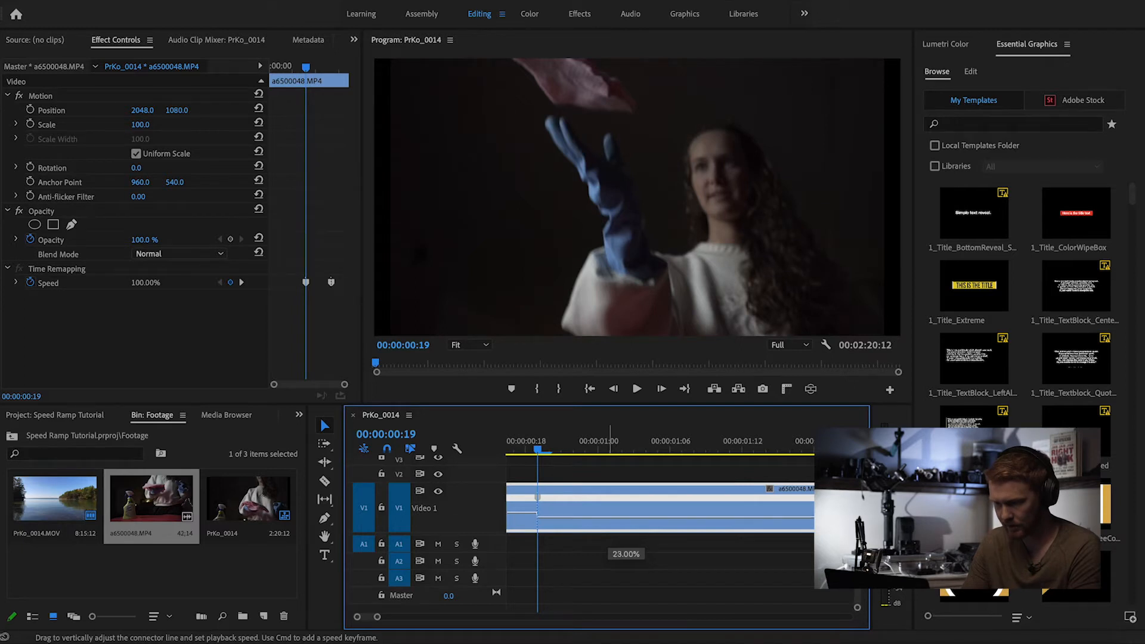
pyautogui.moveTo(609, 541); pyautogui.dragTo(610, 543)
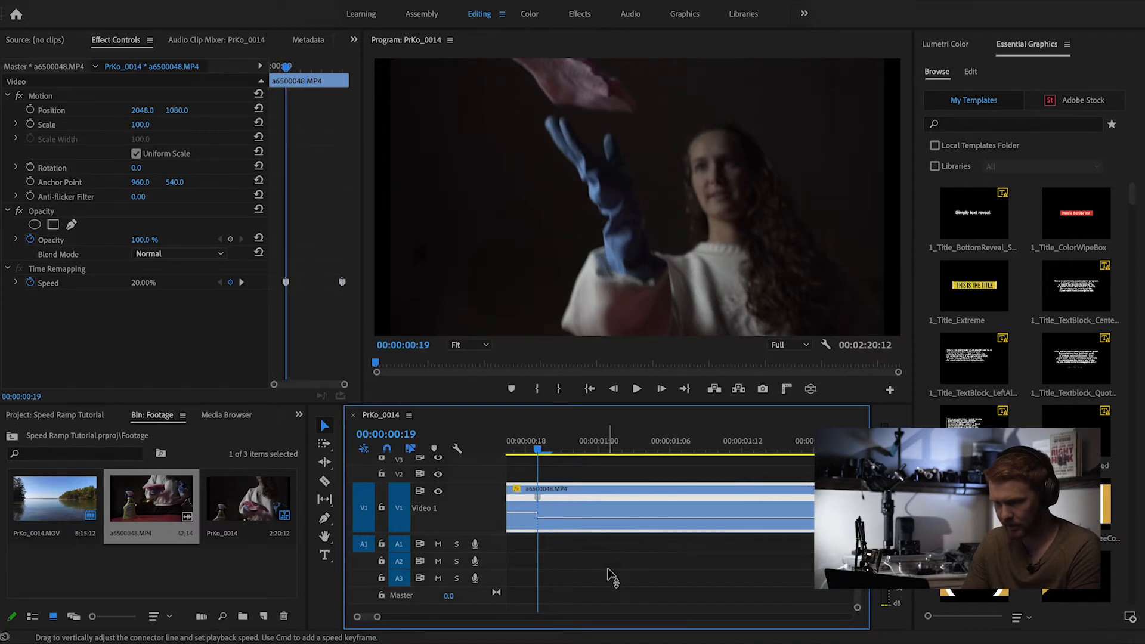
# Step: Play back the clip to examine the abrupt speed changes at both keyframes
pyautogui.scroll(-2, 585, 531)
pyautogui.hscroll(-2, 585, 531)
pyautogui.scroll(-1, 585, 535)
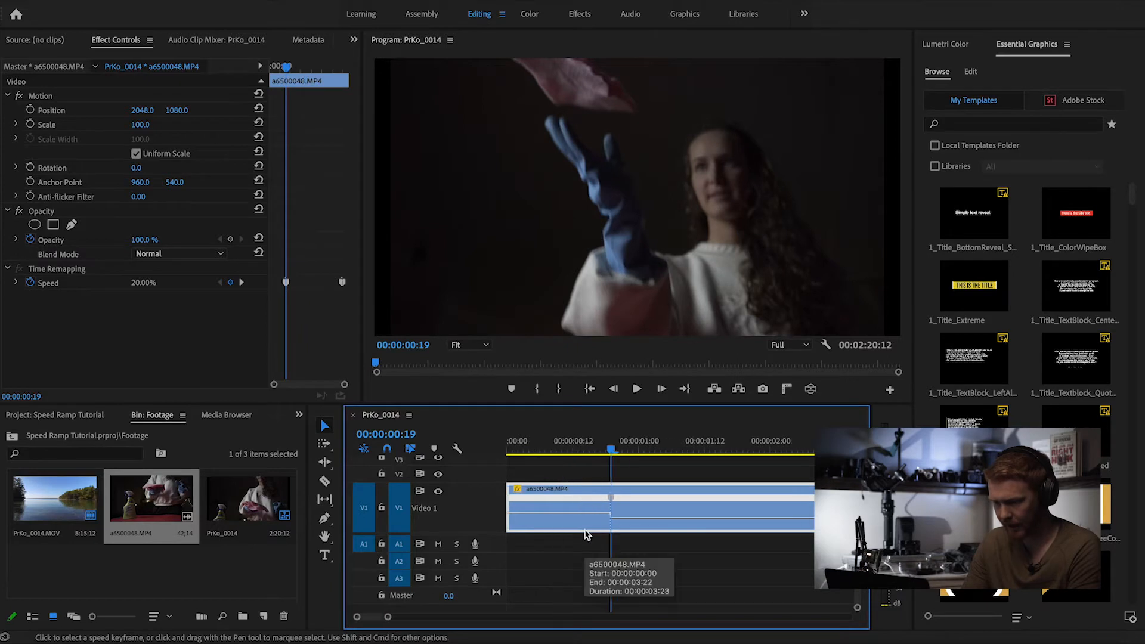
pyautogui.click(596, 450)
pyautogui.press('space')
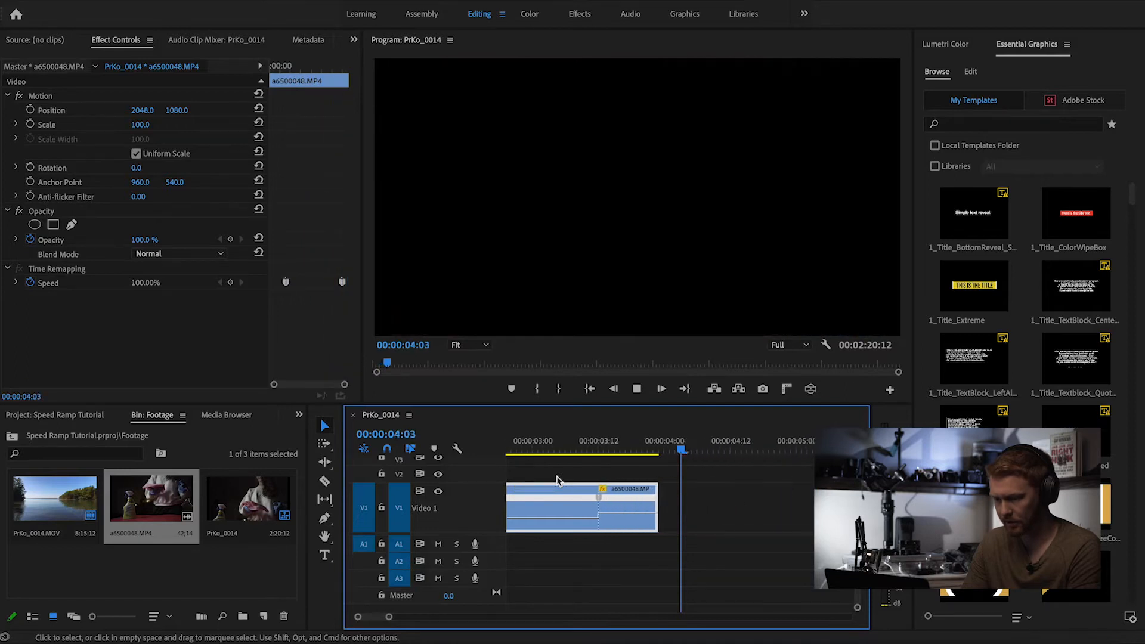
pyautogui.press('space')
pyautogui.scroll(-3, 612, 513)
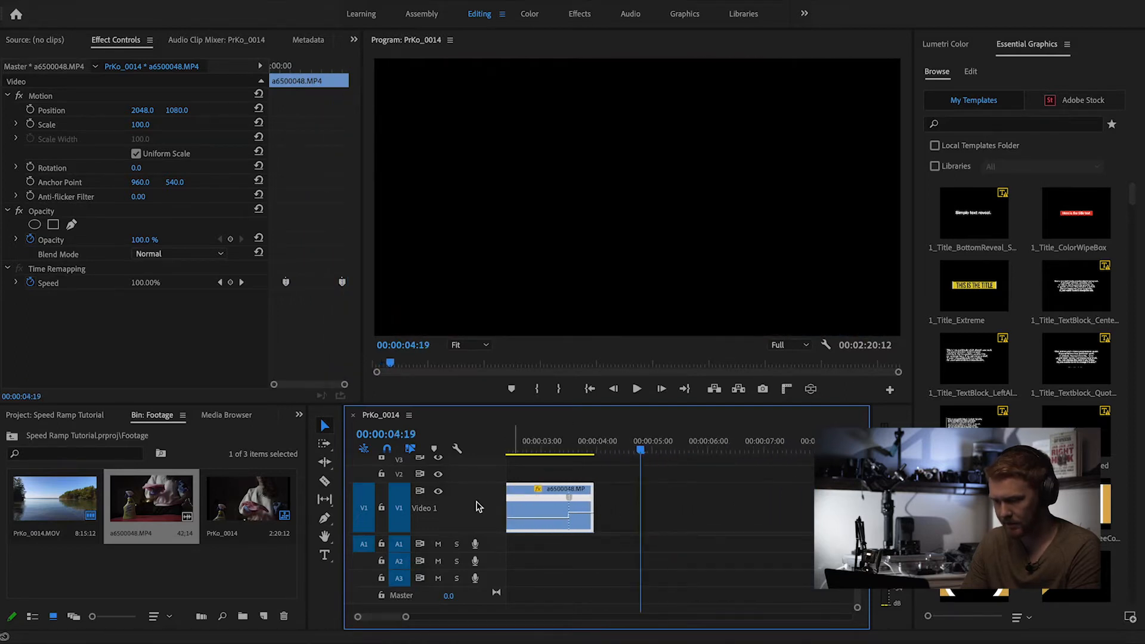
pyautogui.hscroll(-3, 477, 507)
pyautogui.scroll(1, 534, 504)
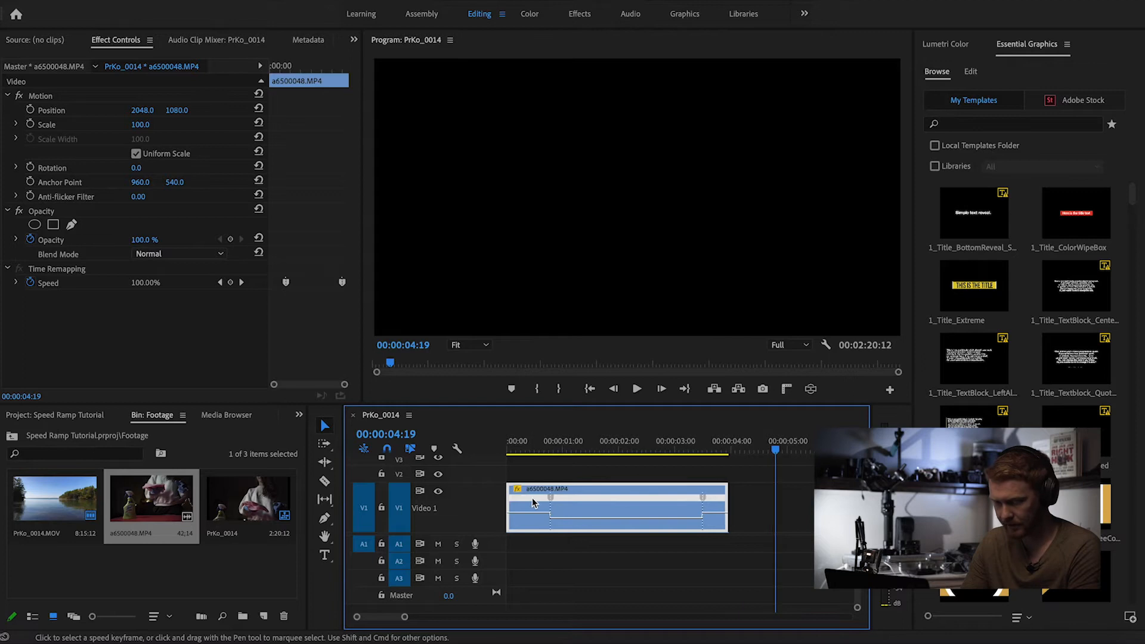
pyautogui.click(518, 453)
pyautogui.press('space')
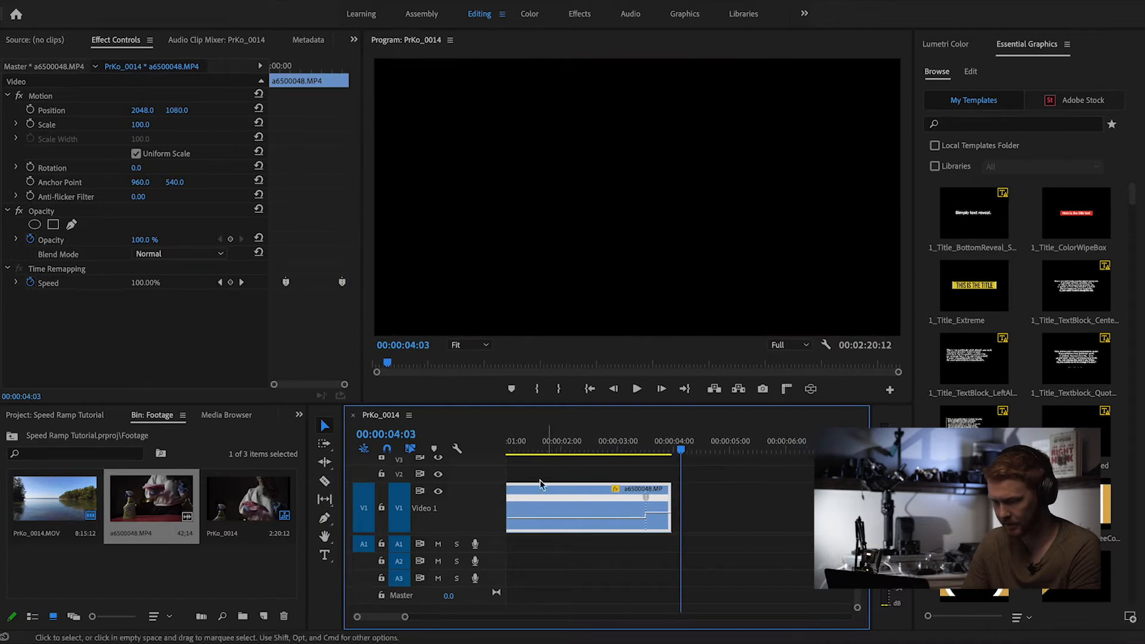
# Step: Make the V1 track taller and split the first speed keyframe into a short, smoothly curved slow-down ramp
pyautogui.scroll(3, 550, 500)
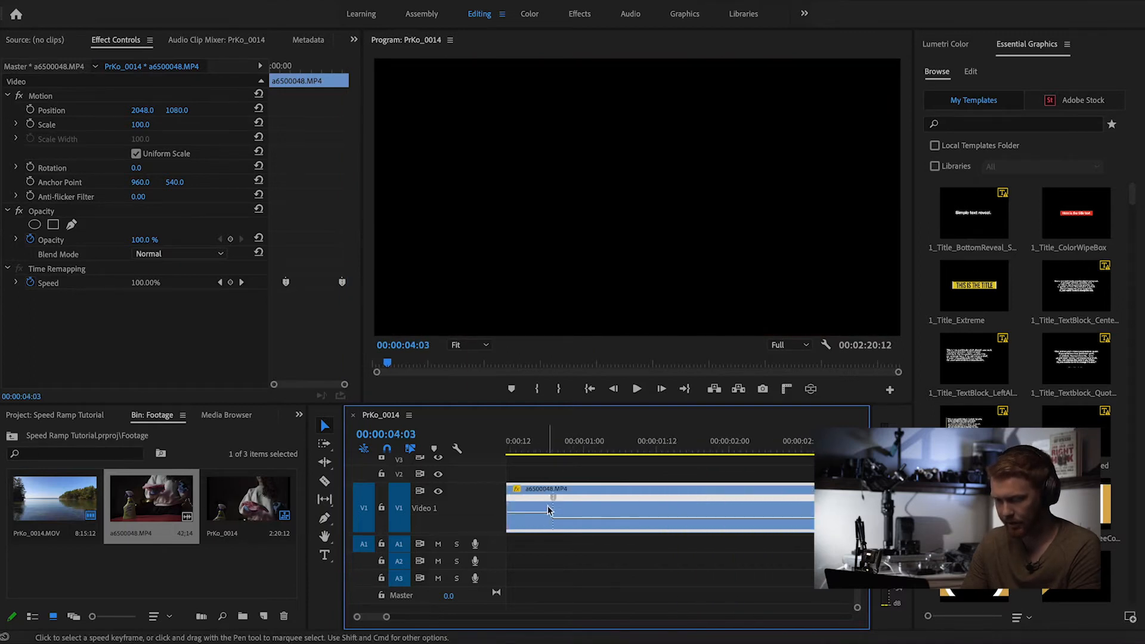
pyautogui.scroll(-3, 550, 490)
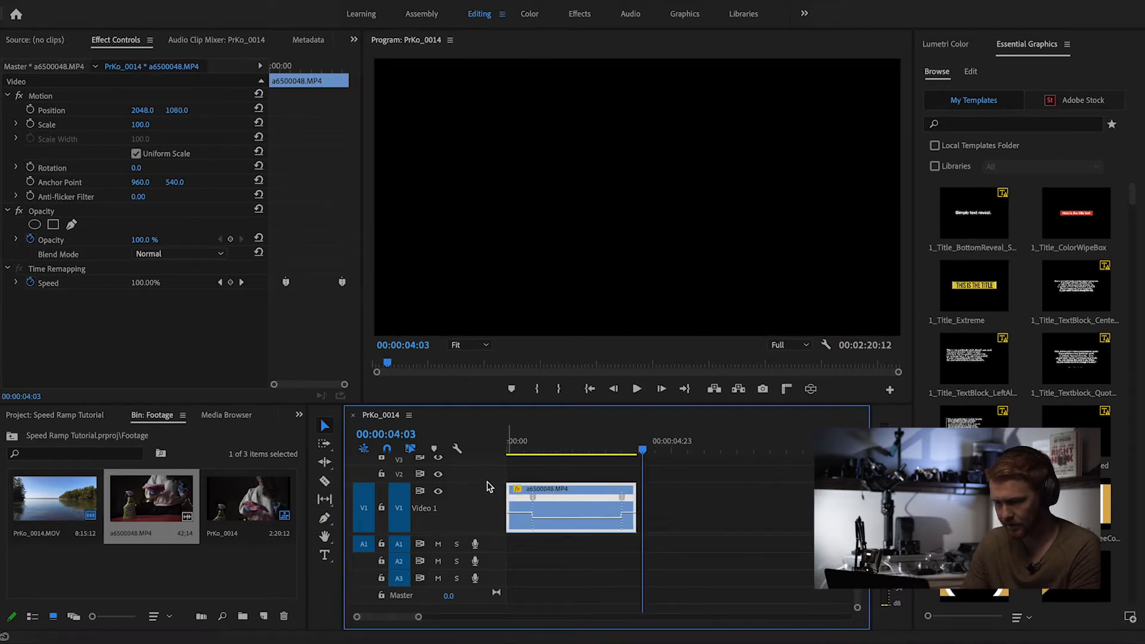
pyautogui.moveTo(484, 486); pyautogui.dragTo(485, 466)
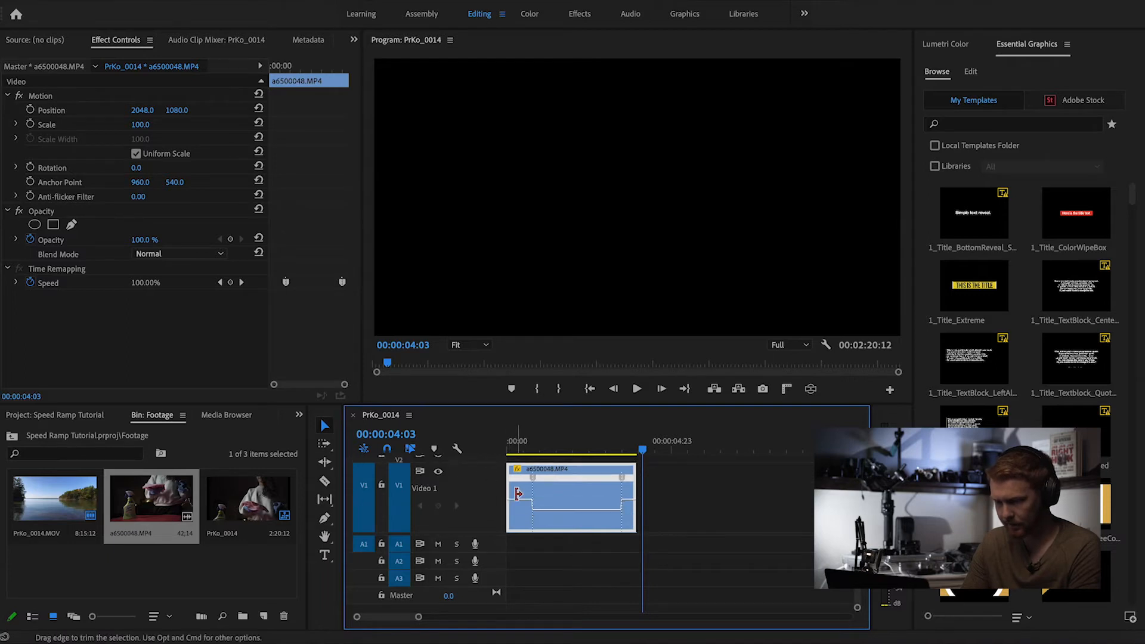
pyautogui.scroll(3, 518, 494)
pyautogui.moveTo(555, 480); pyautogui.dragTo(580, 482)
pyautogui.scroll(2, 560, 517)
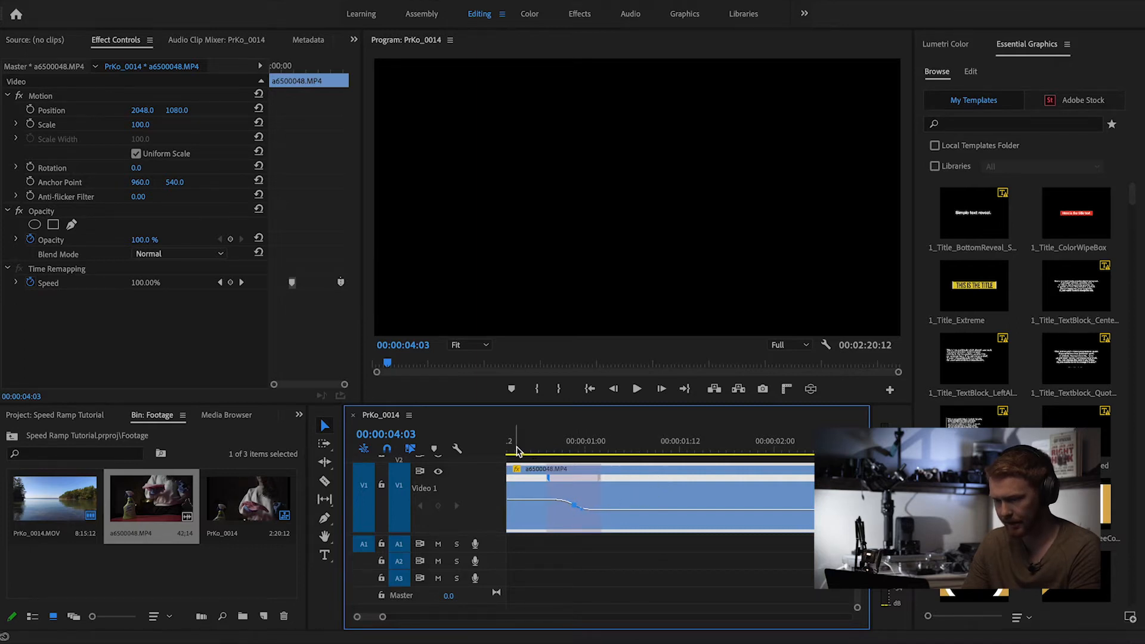
# Step: Preview the slow-down and lengthen its ramp by moving the first half of the split keyframe earlier
pyautogui.scroll(-5, 617, 497)
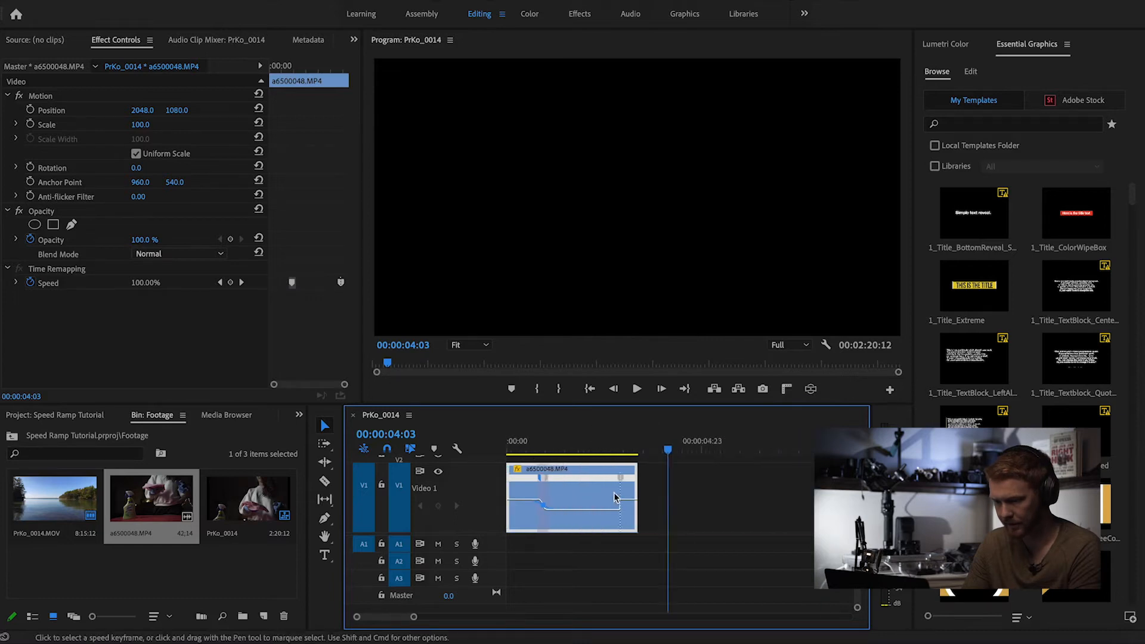
pyautogui.click(525, 442)
pyautogui.press('space')
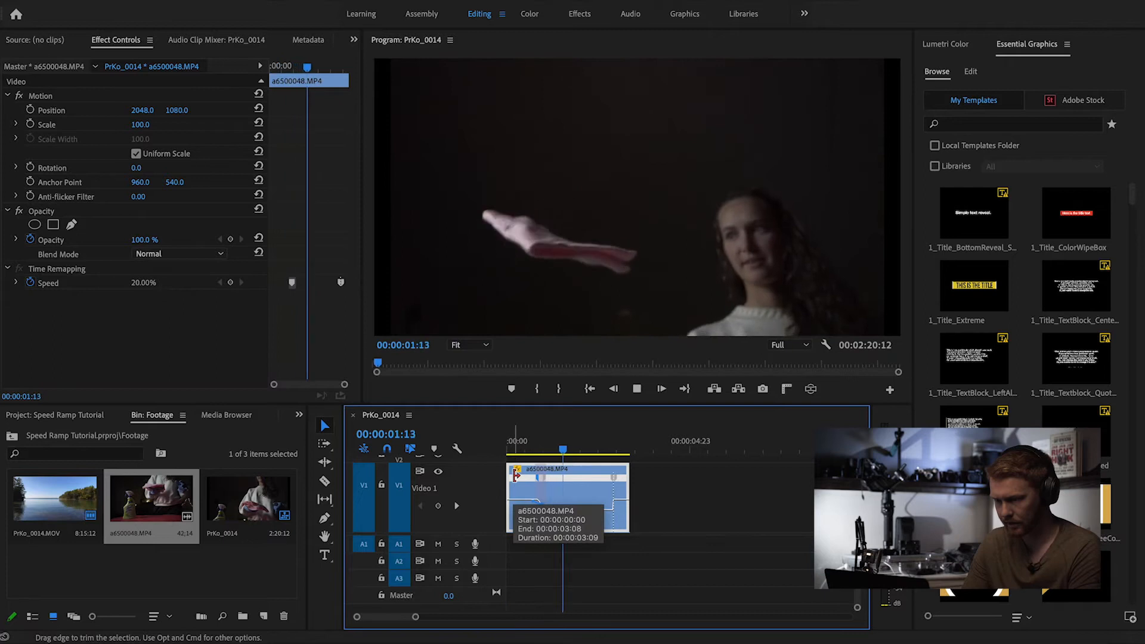
pyautogui.press('space')
pyautogui.scroll(2, 516, 486)
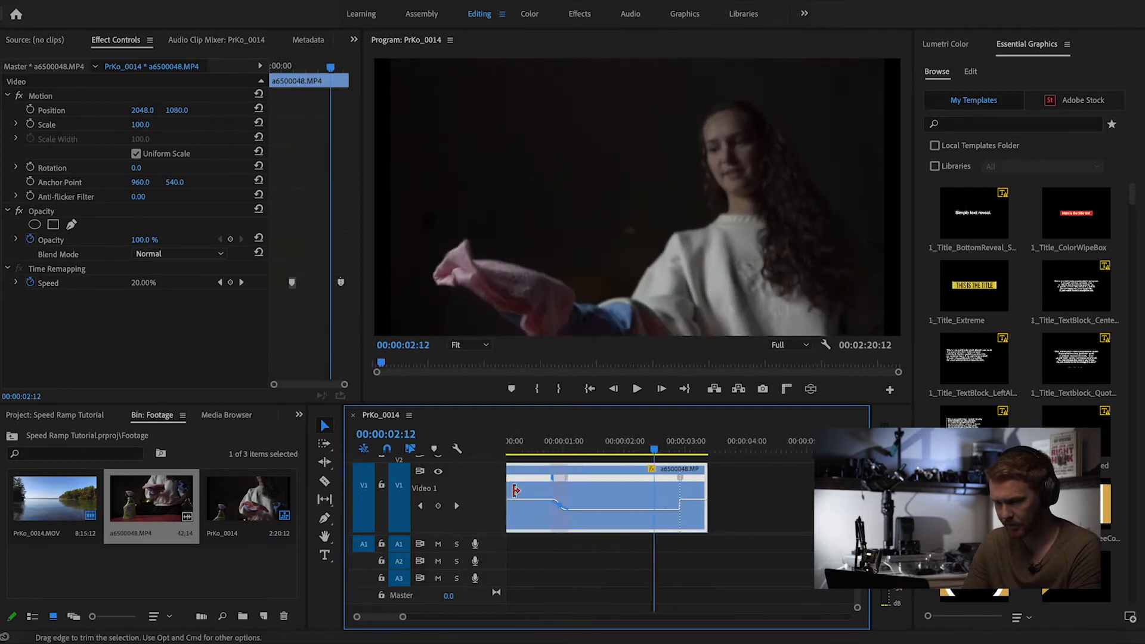
pyautogui.scroll(2, 516, 491)
pyautogui.moveTo(592, 485); pyautogui.dragTo(562, 483)
pyautogui.scroll(-3, 562, 495)
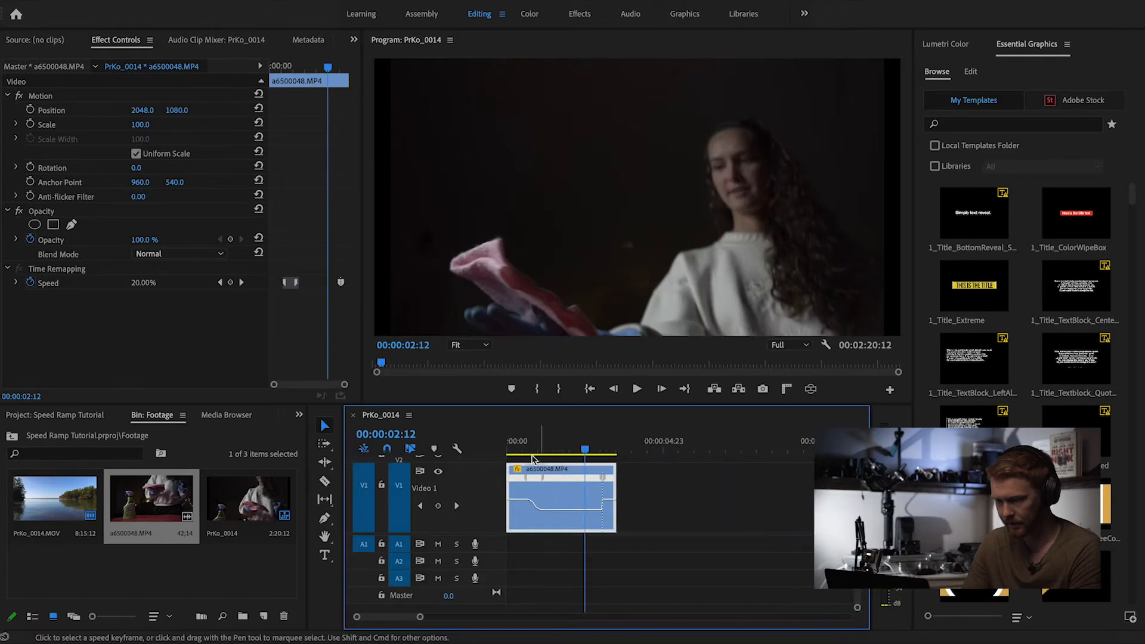
# Step: Preview the clip and split the second speed keyframe into a gradual, curved ramp back to full speed
pyautogui.press('Home')
pyautogui.press('space')
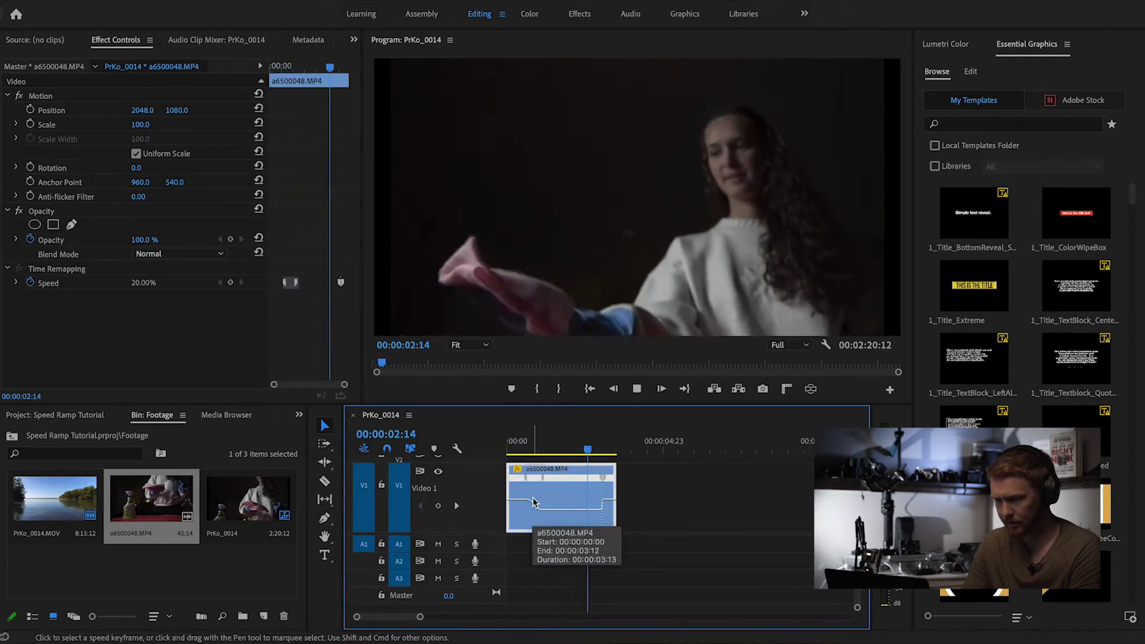
pyautogui.scroll(4, 608, 482)
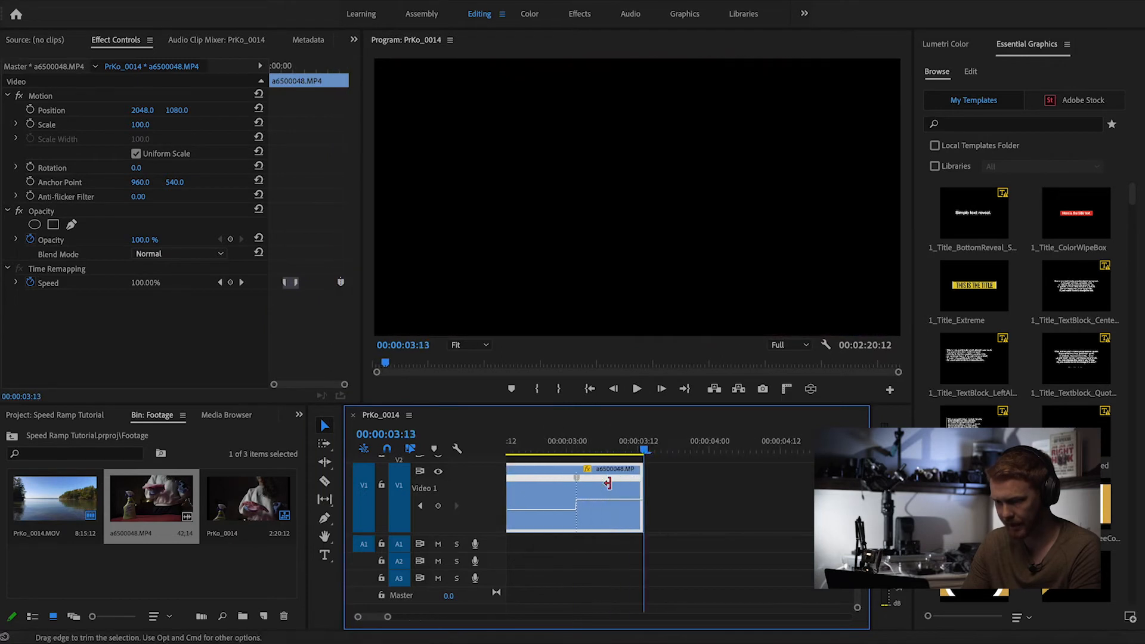
pyautogui.moveTo(582, 477); pyautogui.dragTo(635, 478)
pyautogui.moveTo(604, 517); pyautogui.dragTo(539, 495)
pyautogui.moveTo(670, 483); pyautogui.dragTo(717, 481)
pyautogui.scroll(-5, 643, 495)
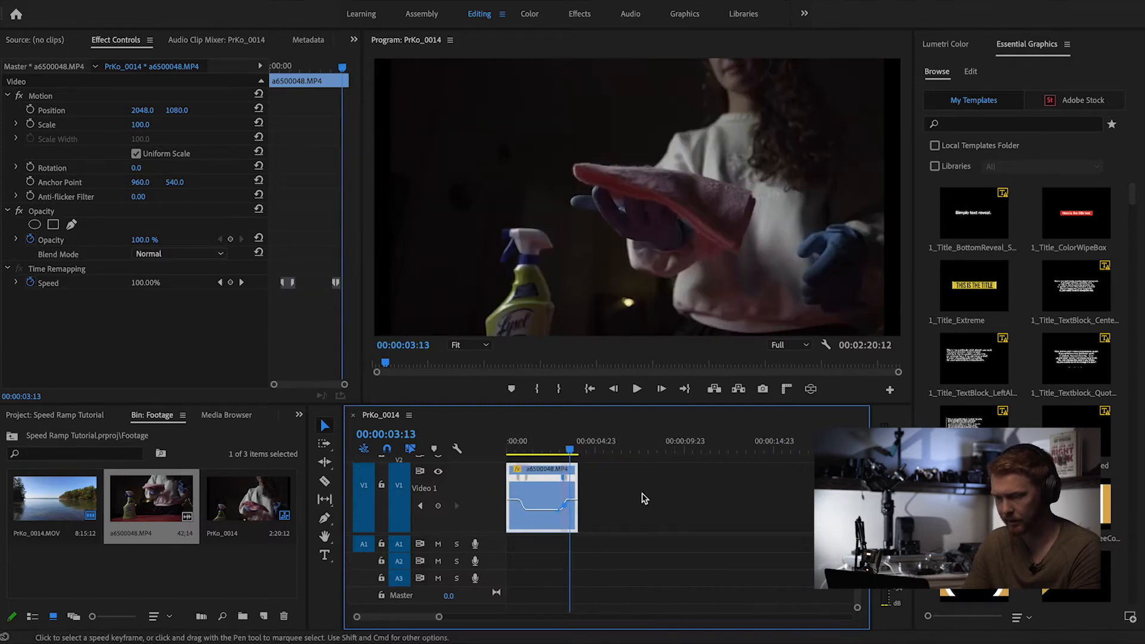
# Step: Play the speed-ramped clip from the beginning to check both speed transitions
pyautogui.press('Home')
pyautogui.press('space')
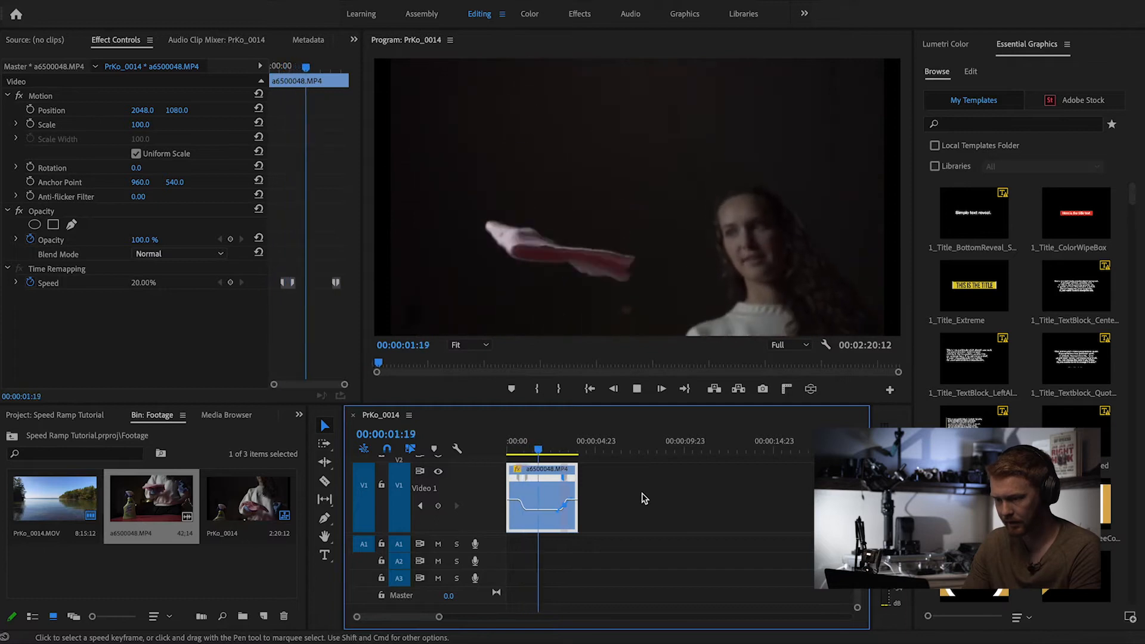
pyautogui.press('space')
pyautogui.press('Home')
pyautogui.press('space')
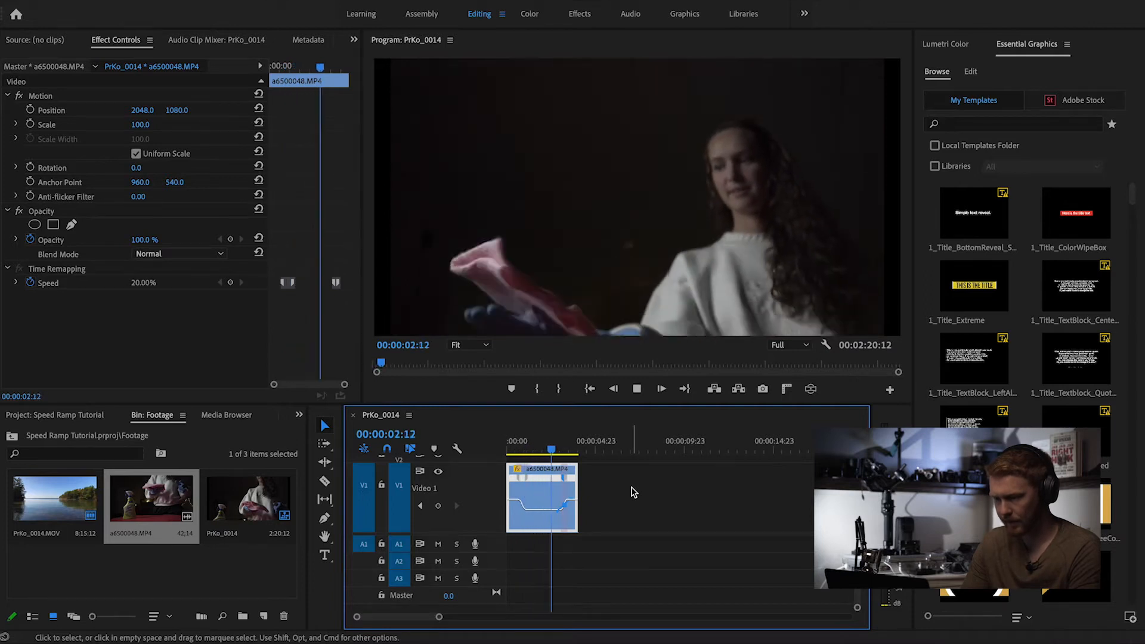
# Step: Replay the cloth-toss clip several times from its first frame and examine how smoothly it slows down and speeds back up
pyautogui.press('space')
pyautogui.press('Home')
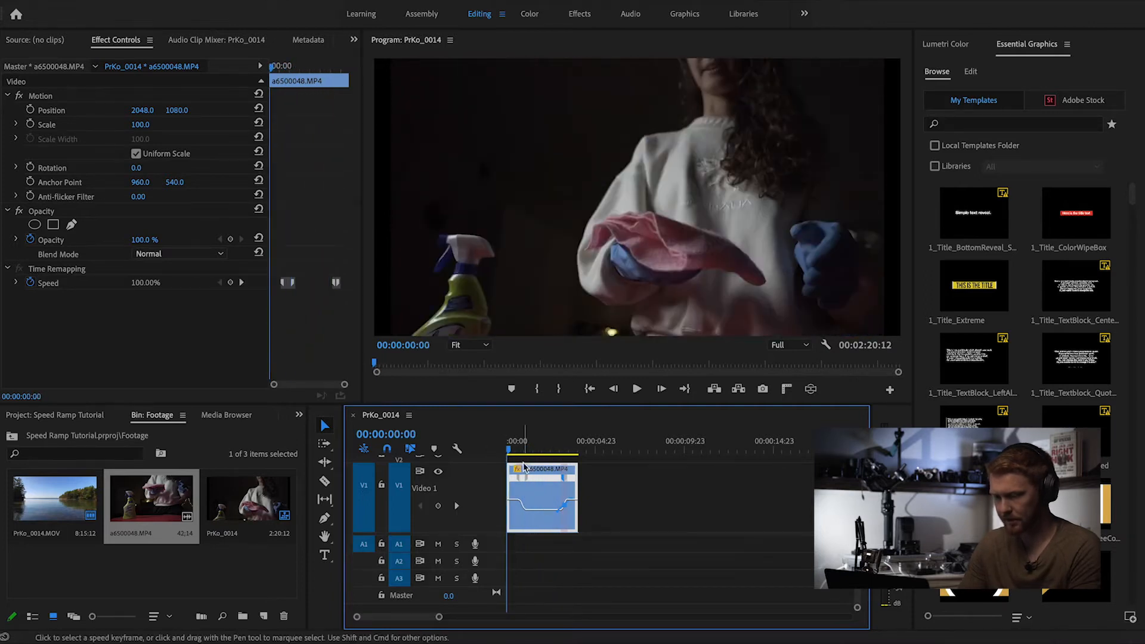
pyautogui.press('space')
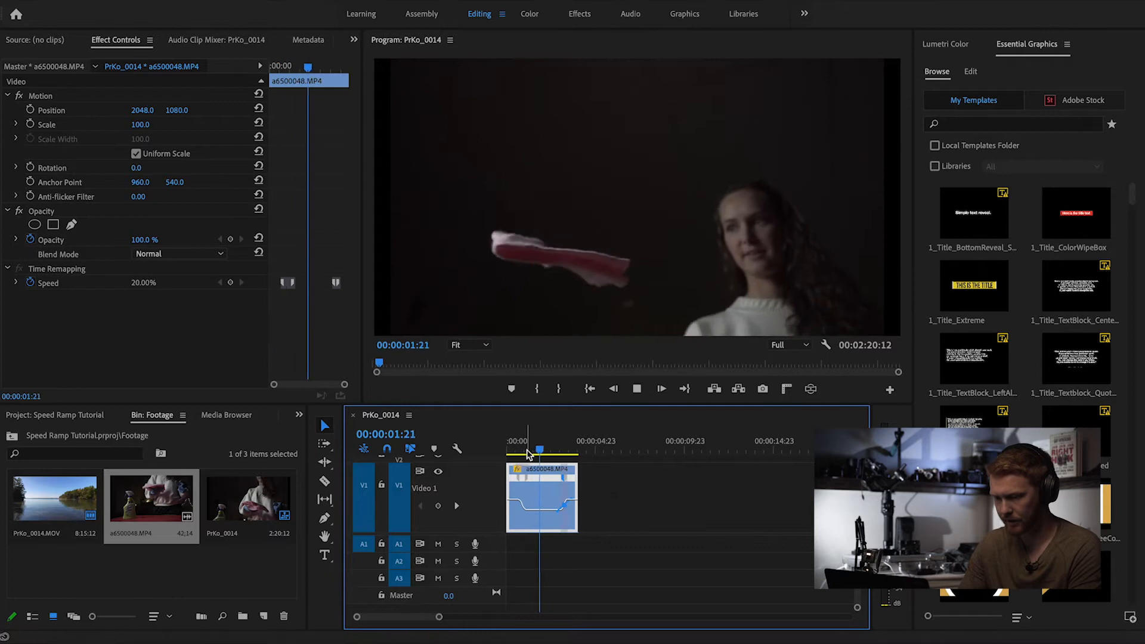
pyautogui.press('space')
pyautogui.press('Home')
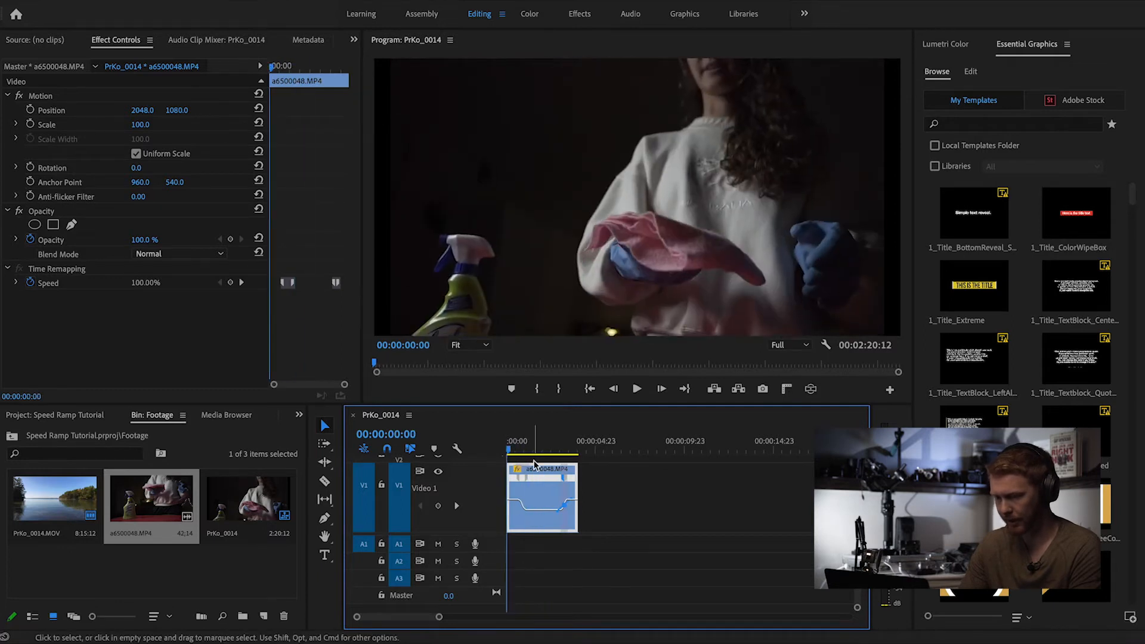
pyautogui.press('space')
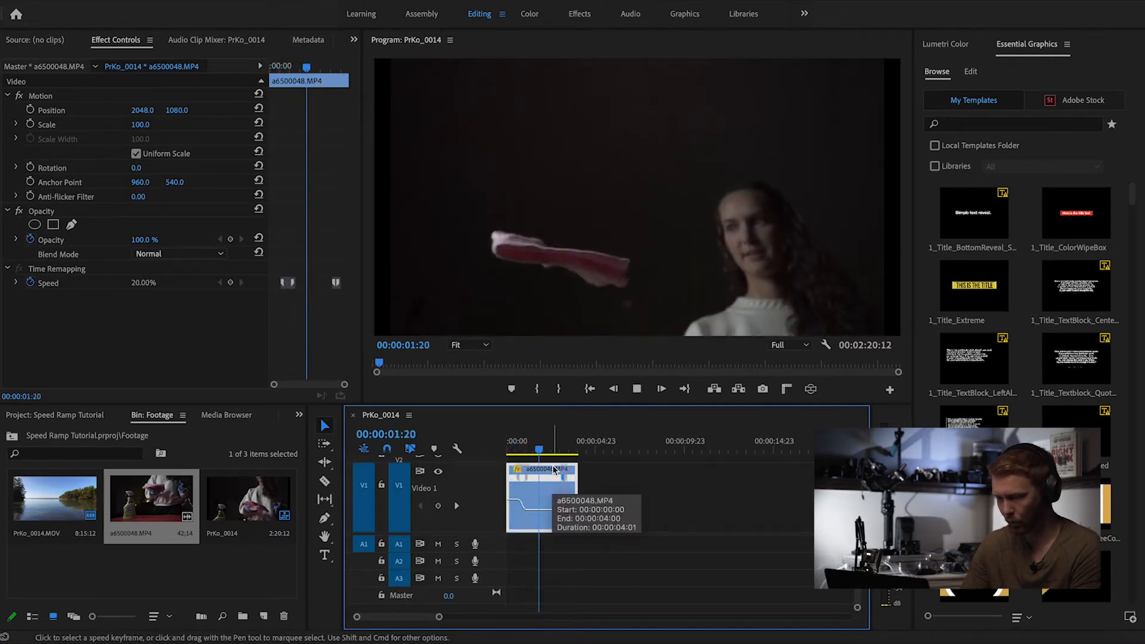
pyautogui.press('space')
pyautogui.moveTo(550, 441); pyautogui.dragTo(494, 447)
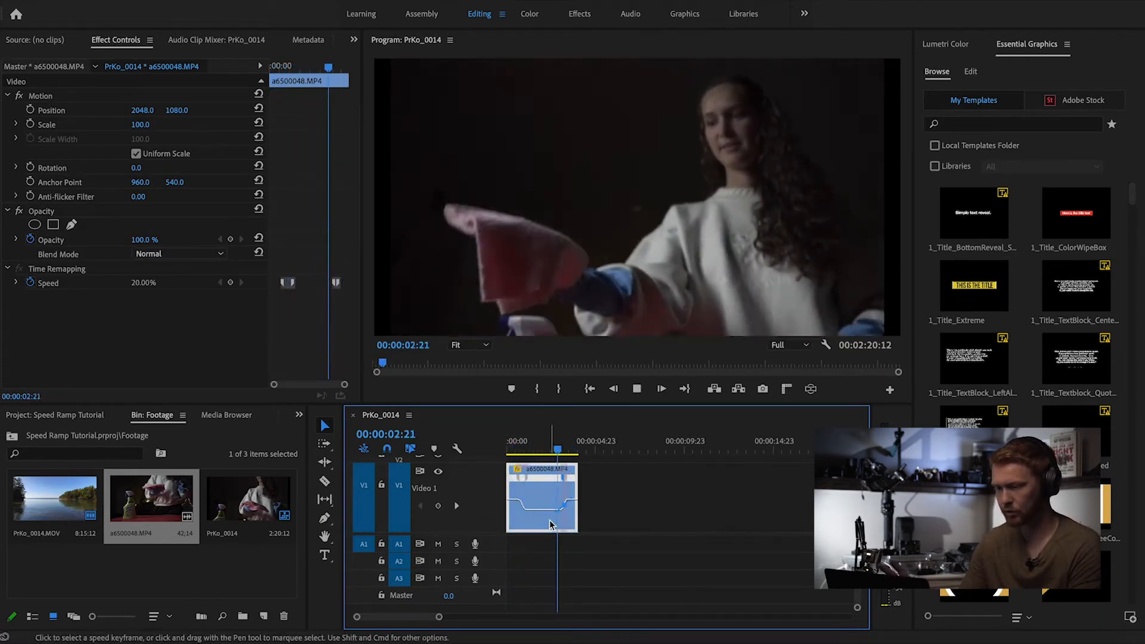
pyautogui.click(508, 452)
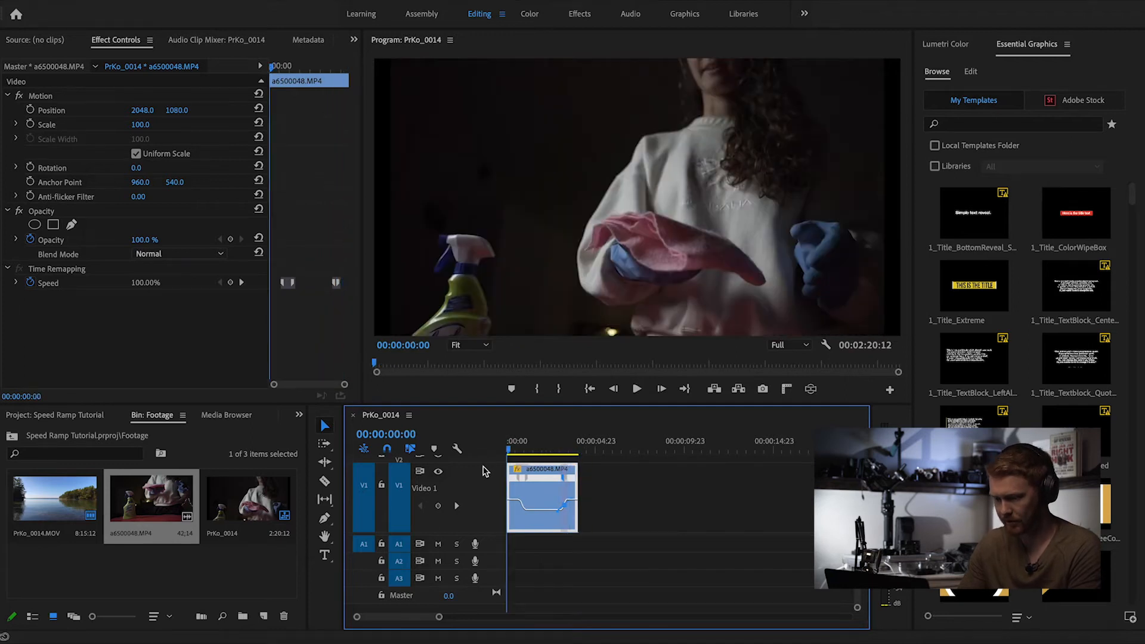
pyautogui.click(517, 451)
pyautogui.moveTo(518, 454); pyautogui.dragTo(529, 453)
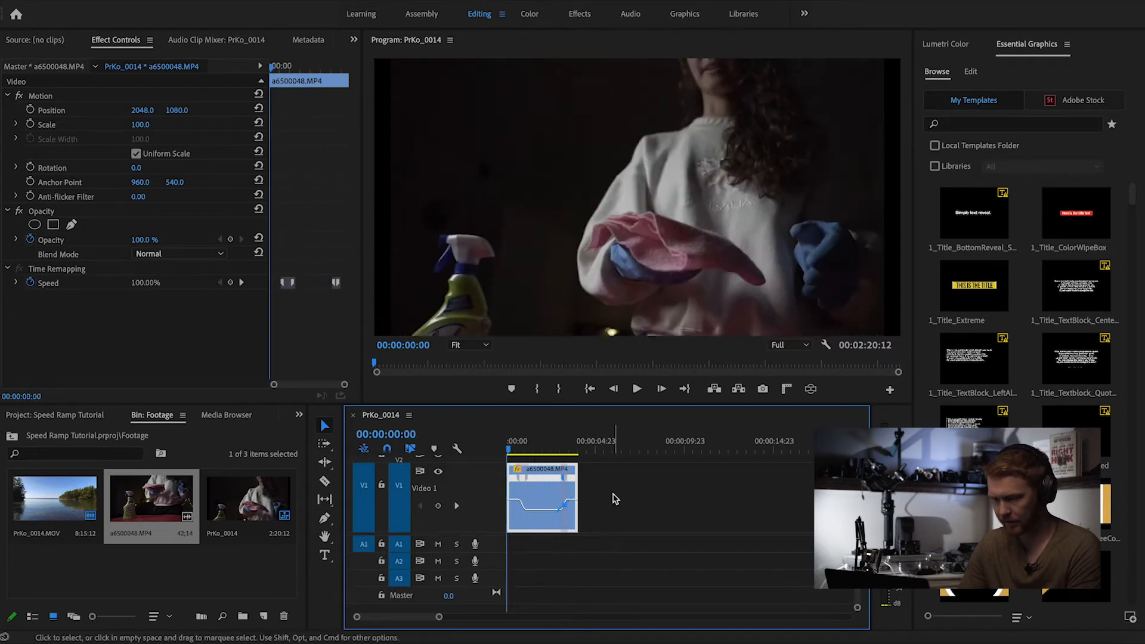
pyautogui.click(614, 484)
pyautogui.press('space')
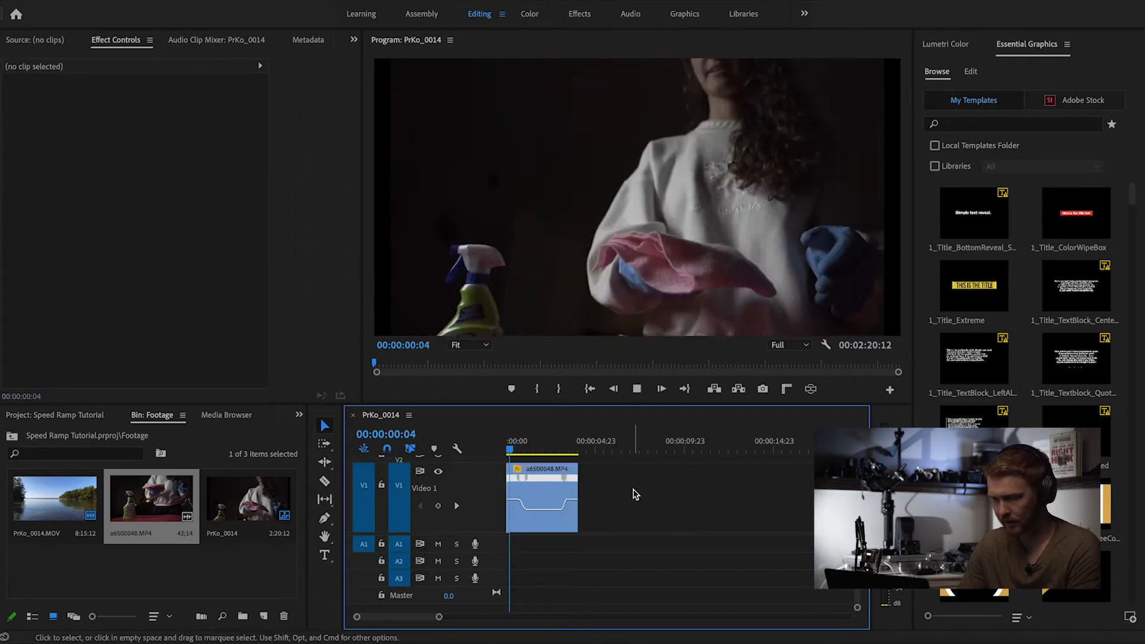
pyautogui.press('space')
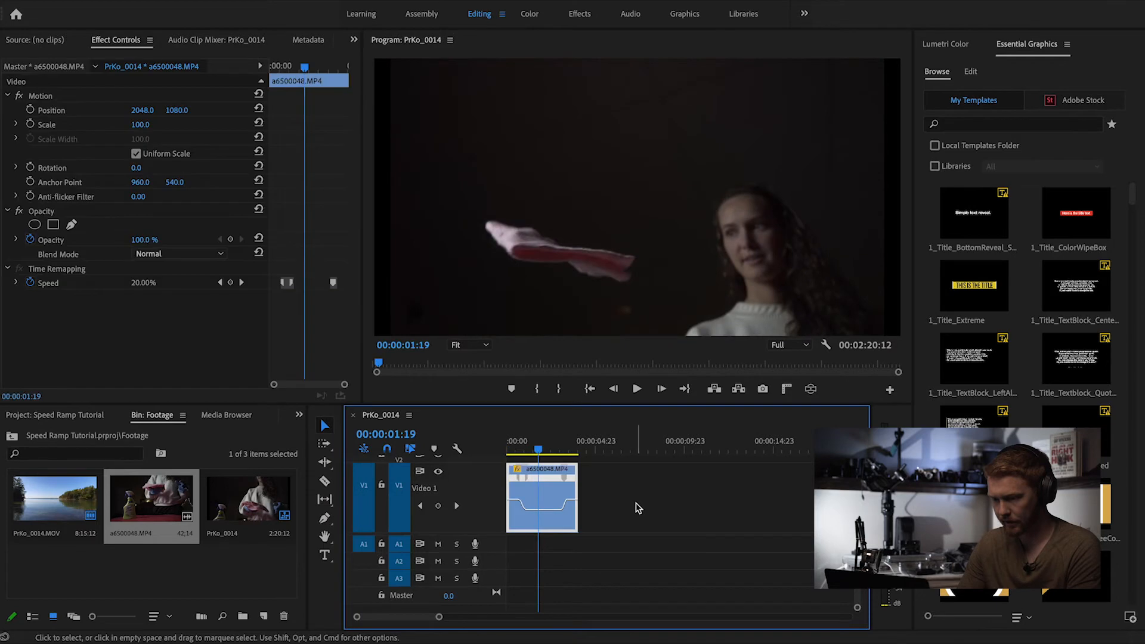
# Step: Ripple delete the gap after the cloth-toss clip so that PrKo_0014.MOV follows it directly
pyautogui.rightClick(637, 507)
pyautogui.click(664, 517)
pyautogui.click(663, 517)
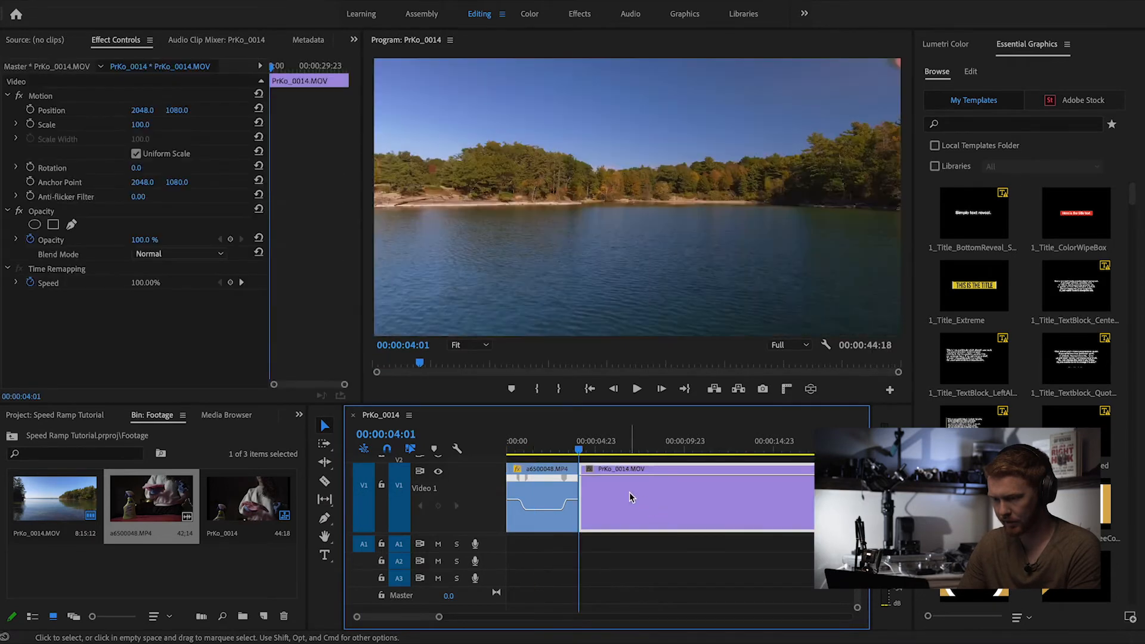
# Step: Play and scrub through the PrKo_0014.MOV drone clip from its start to near its end to review the whole shot
pyautogui.press('-')
pyautogui.press('-')
pyautogui.press('space')
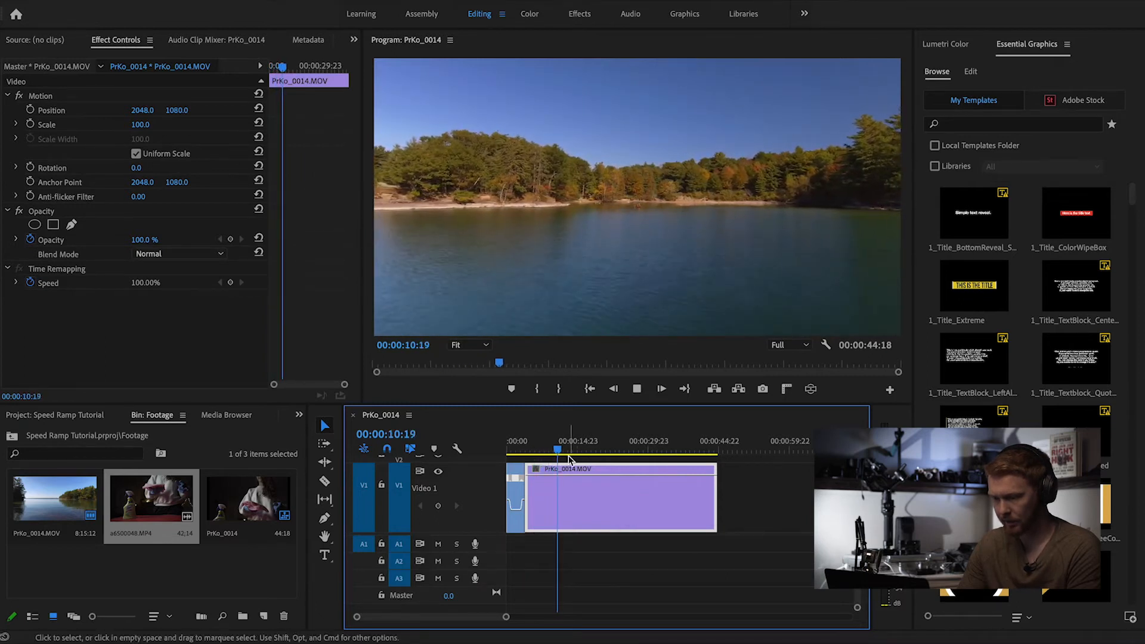
pyautogui.press('space')
pyautogui.moveTo(563, 451); pyautogui.dragTo(522, 459)
pyautogui.press('space')
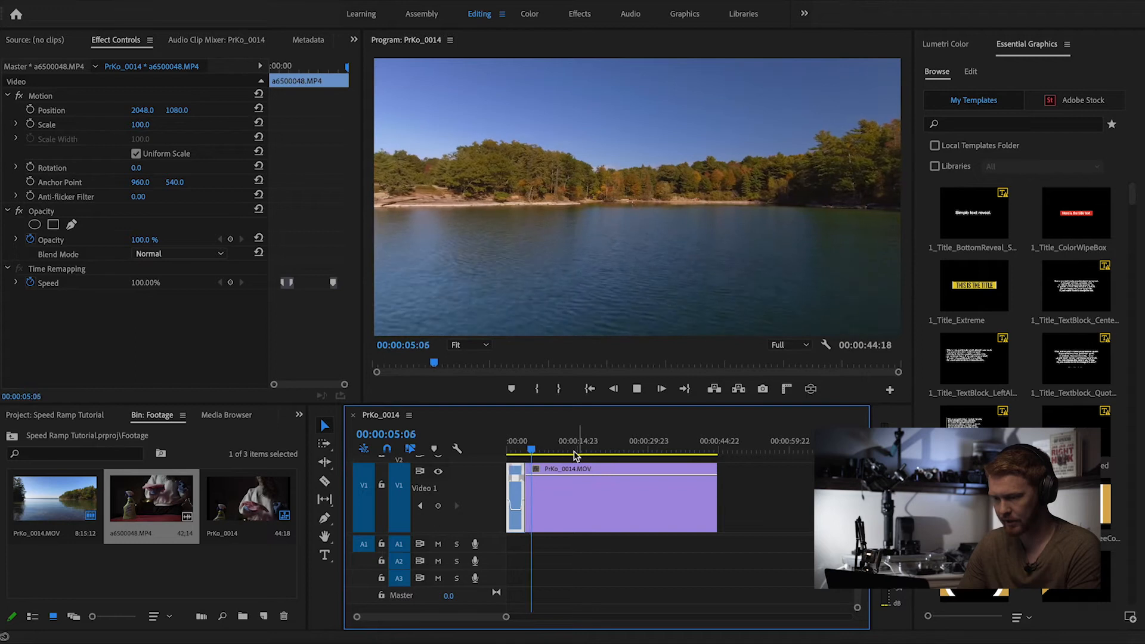
pyautogui.click(535, 453)
pyautogui.moveTo(535, 453); pyautogui.dragTo(695, 455)
pyautogui.press('space')
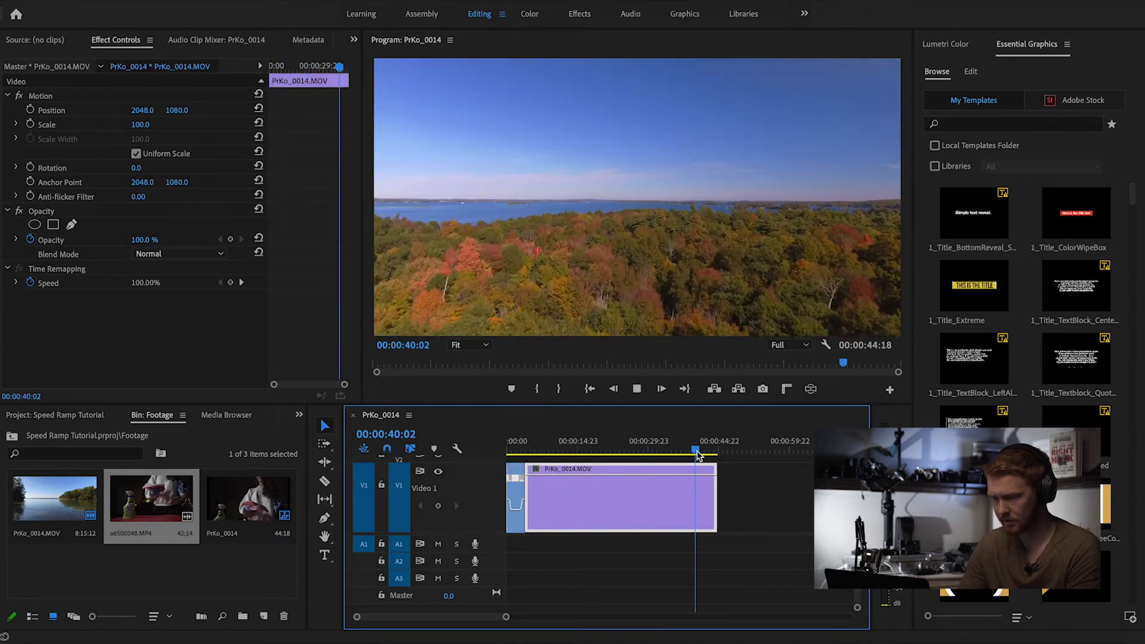
pyautogui.scroll(-1, 698, 454)
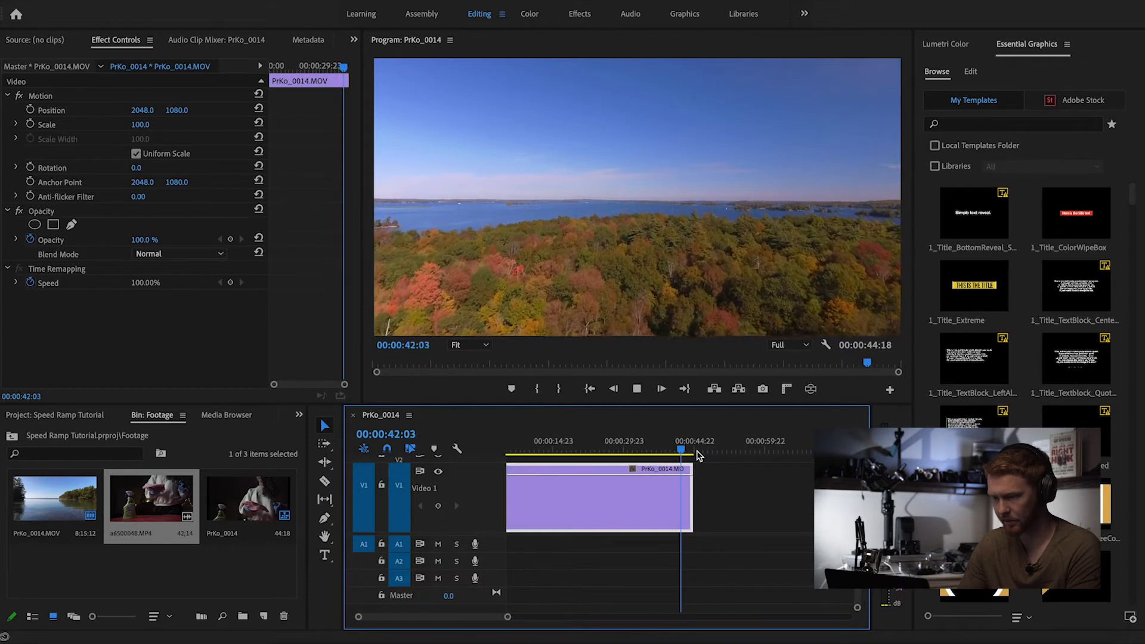
pyautogui.press('space')
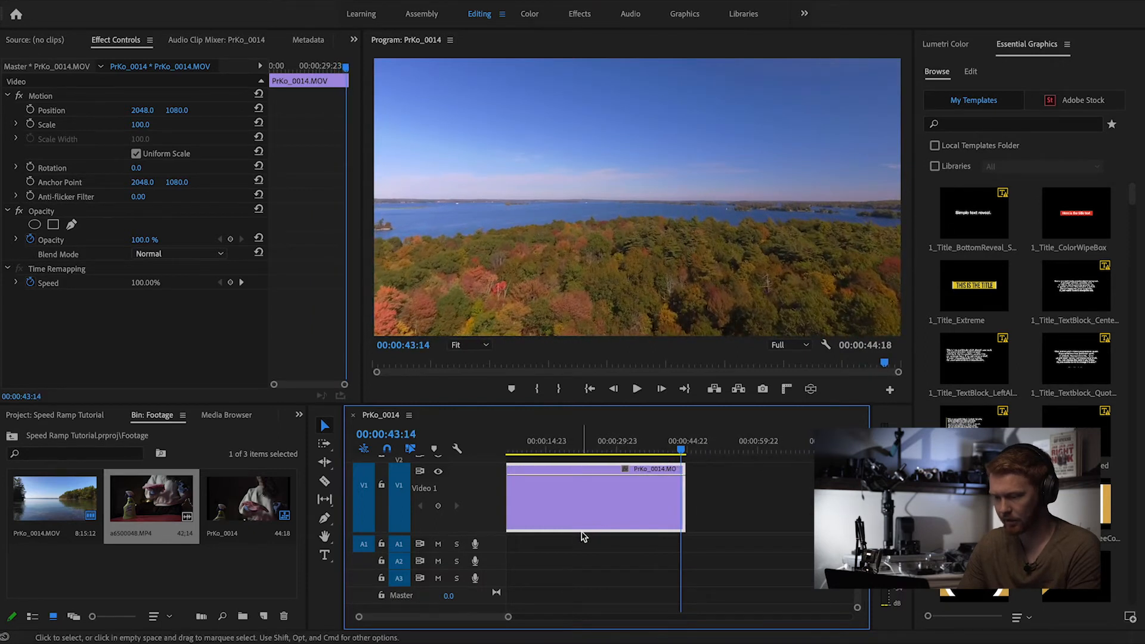
# Step: Replace PrKo_0014.MOV with an After Effects composition and save the new After Effects project in the AE folder
pyautogui.rightClick(603, 504)
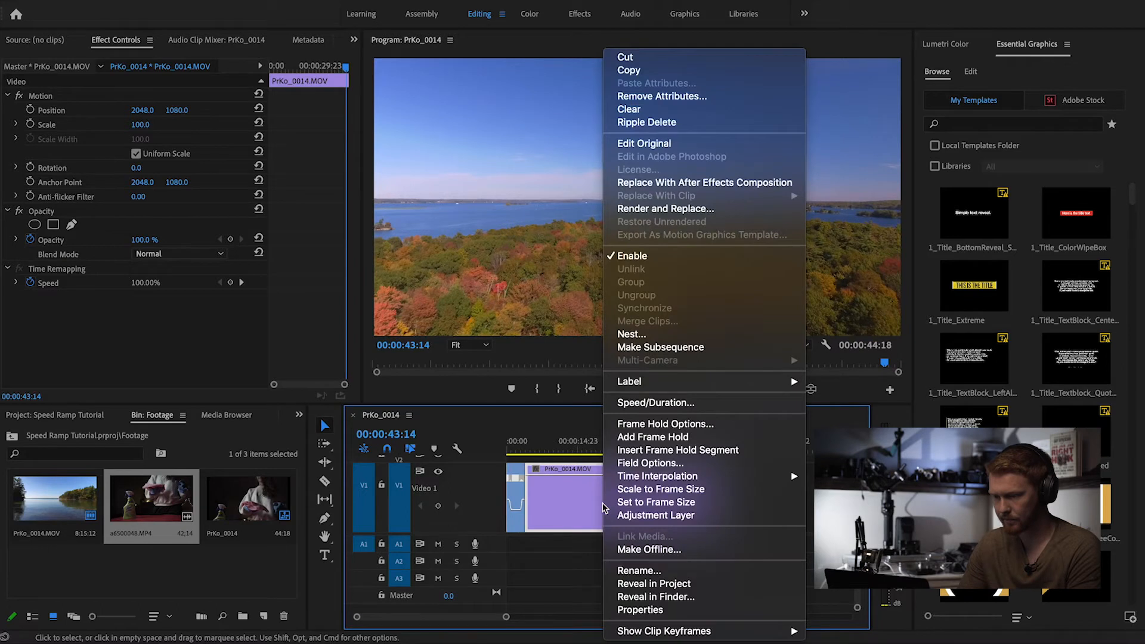
pyautogui.click(682, 183)
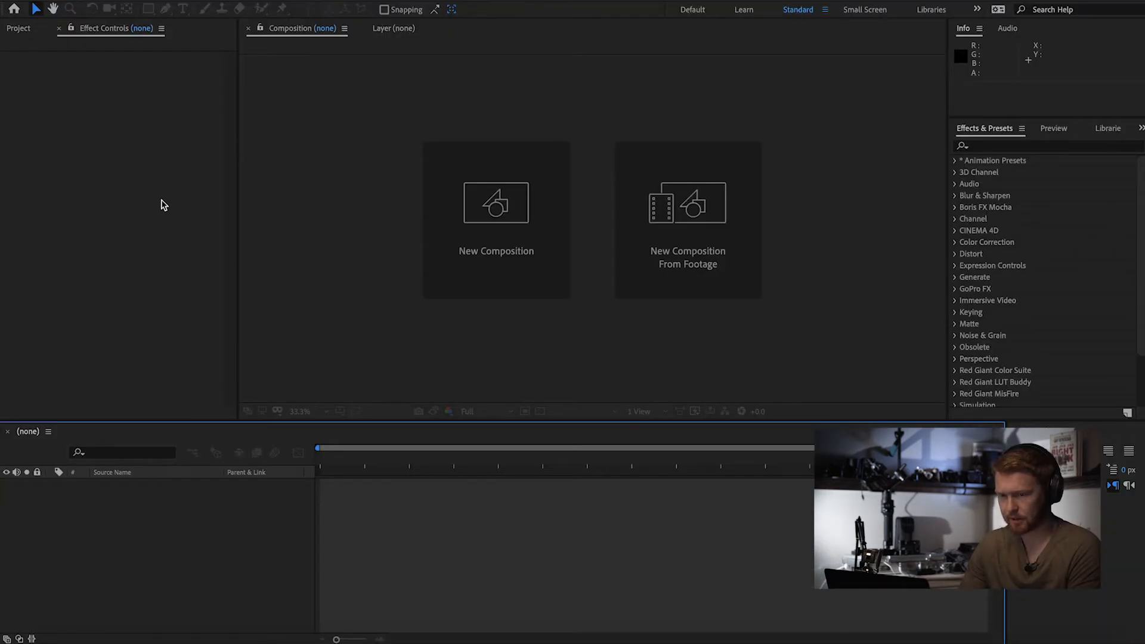
pyautogui.press('super+s')
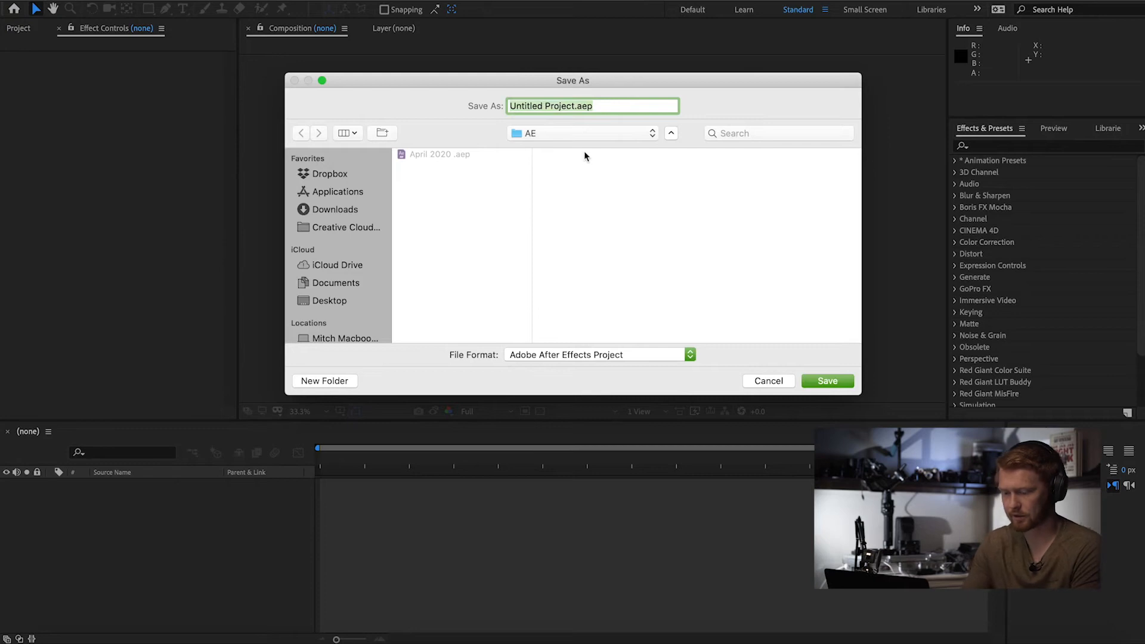
pyautogui.write('Test 123')
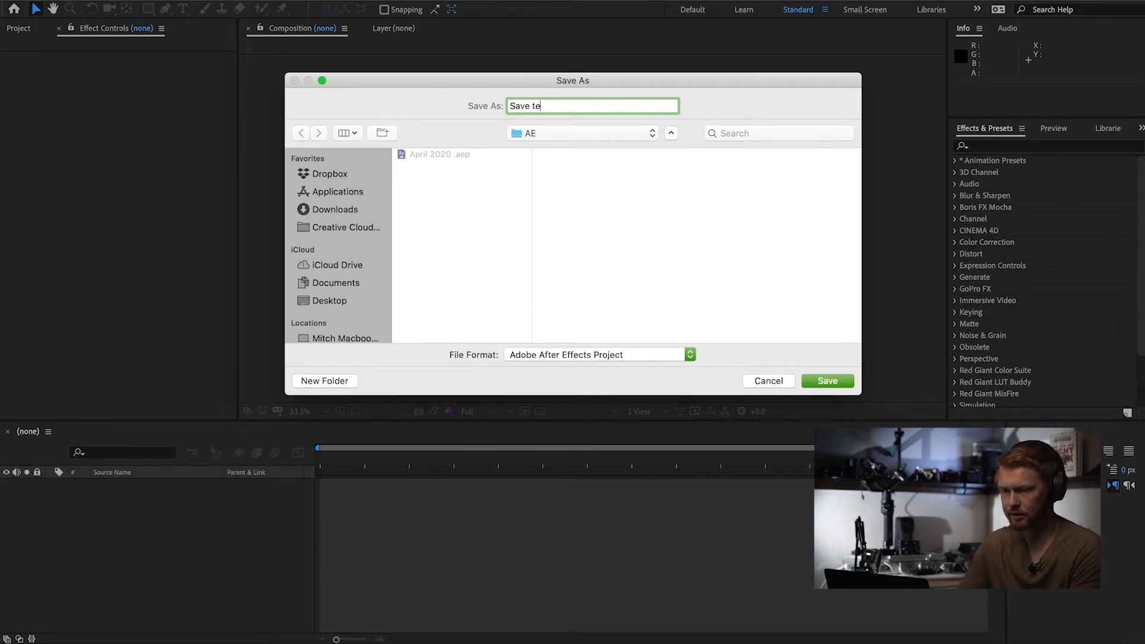
pyautogui.press('Return')
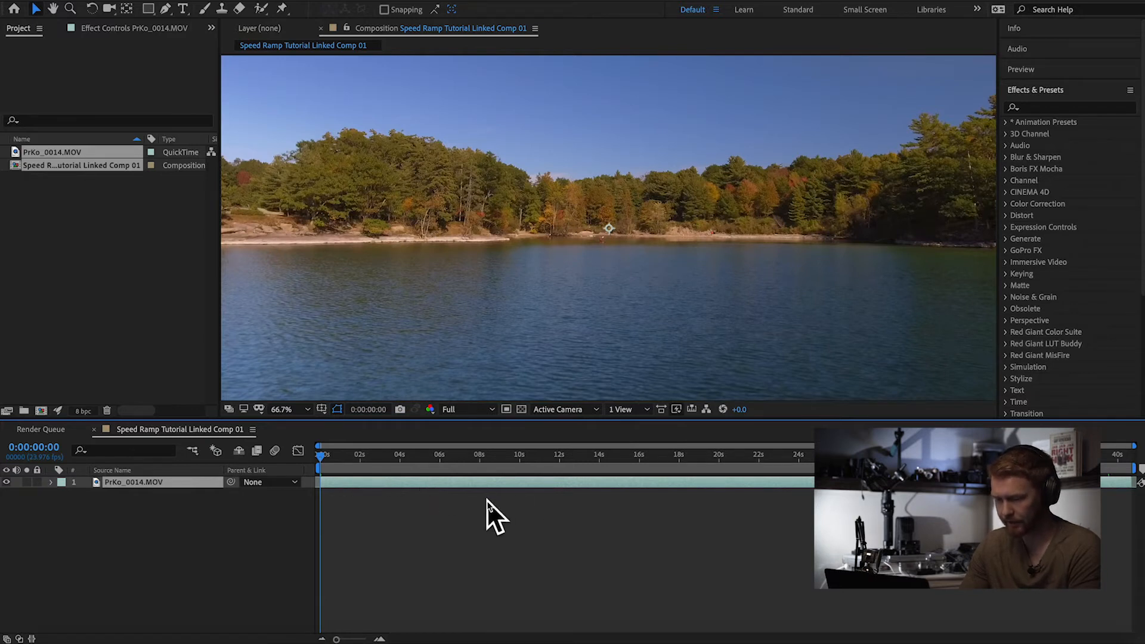
# Step: Enable time remapping on the PrKo_0014.MOV layer and add Time Remap keyframes at 0:00:00:00 and 0:00:40:16
pyautogui.rightClick(458, 484)
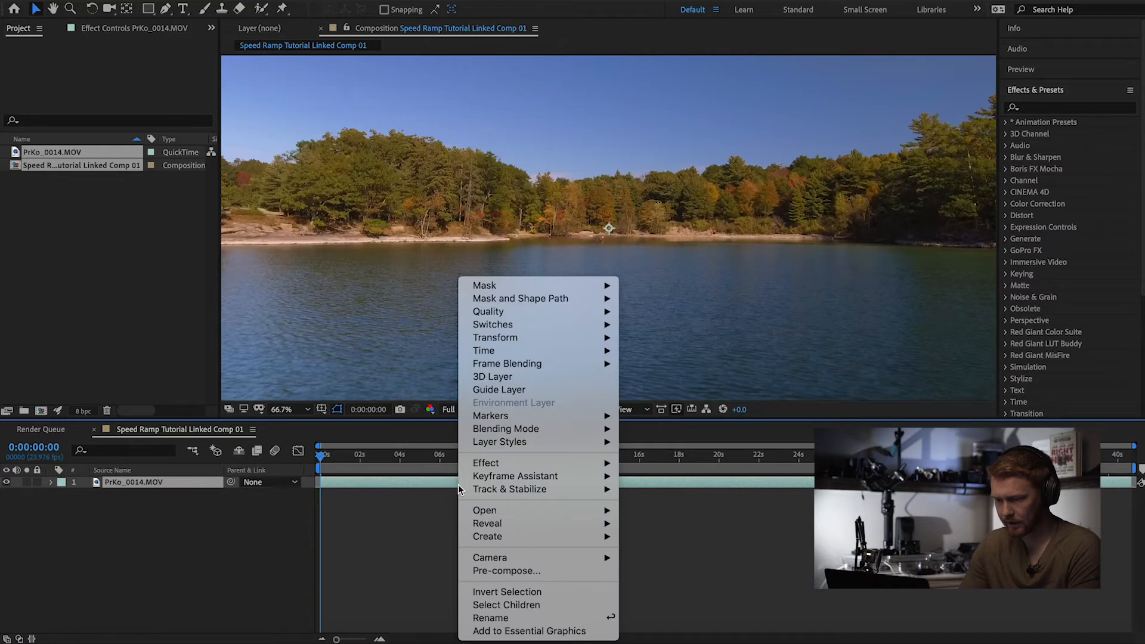
pyautogui.moveTo(563, 350)
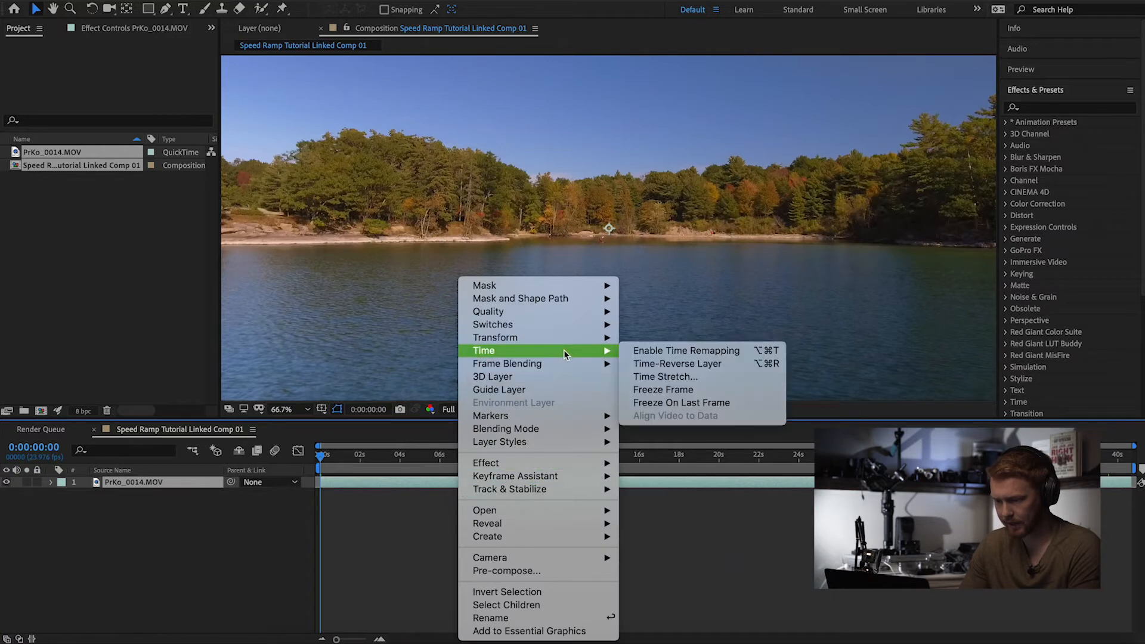
pyautogui.click(668, 352)
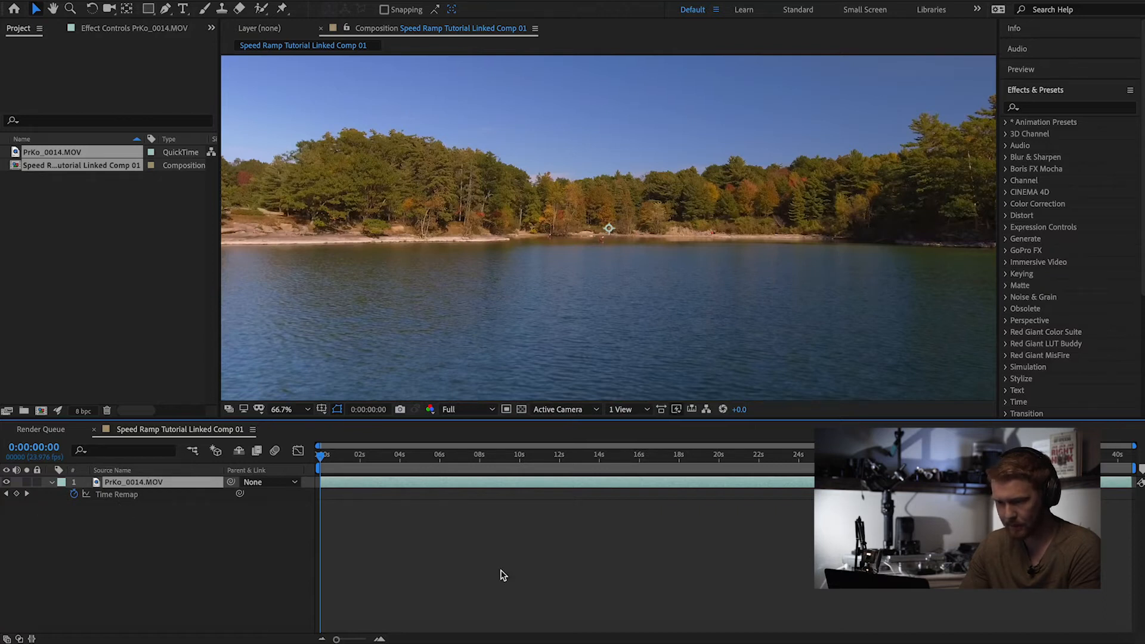
pyautogui.moveTo(320, 459); pyautogui.dragTo(317, 487)
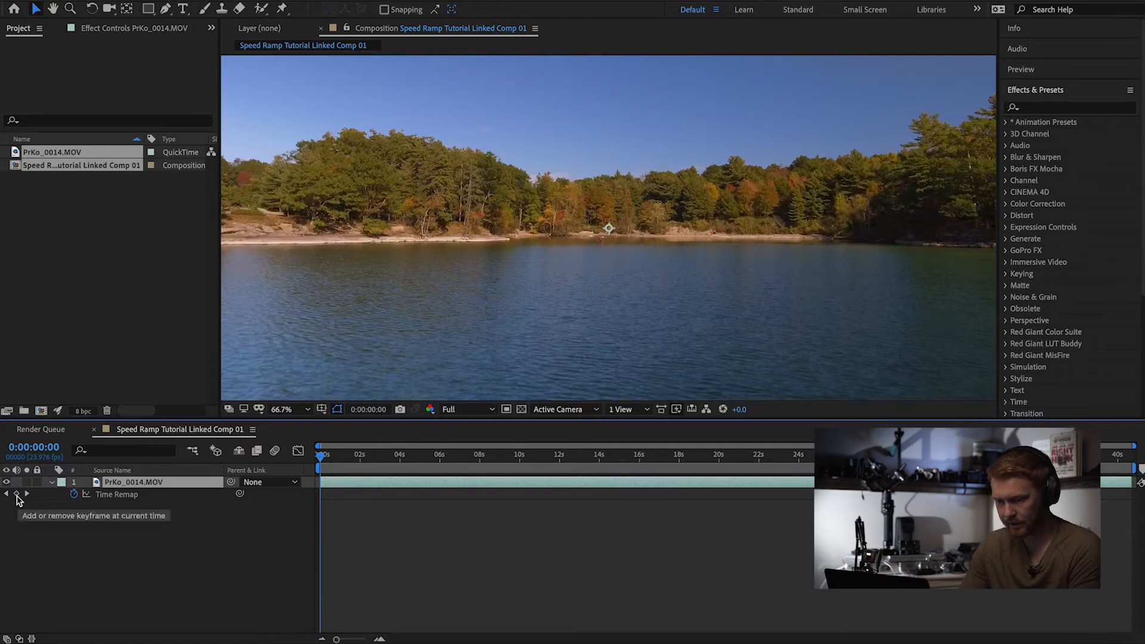
pyautogui.click(17, 495)
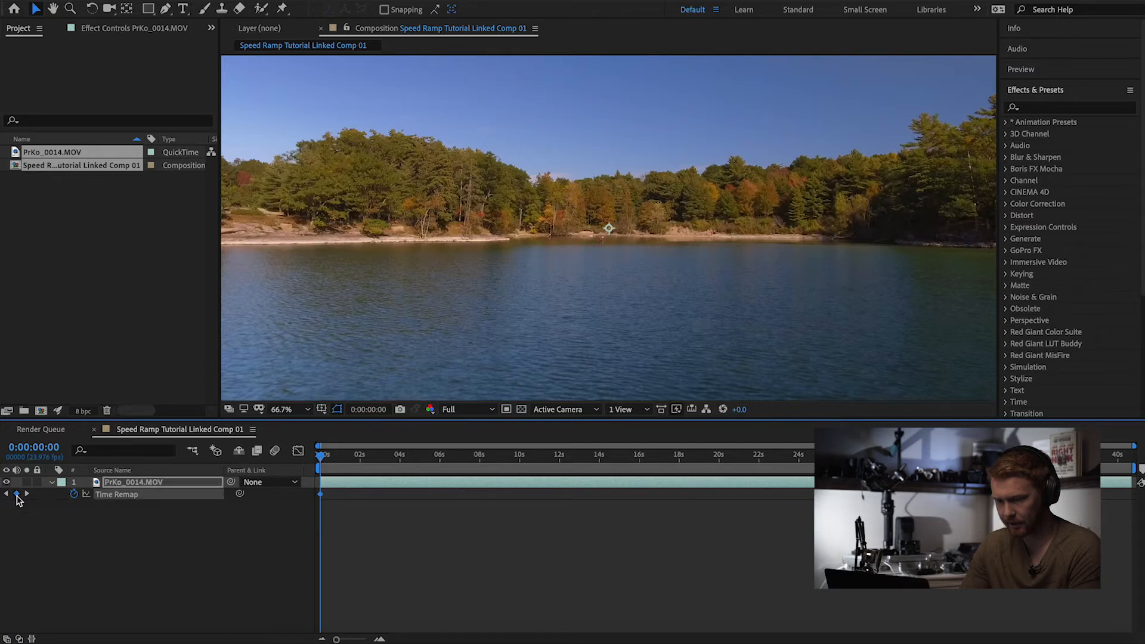
pyautogui.moveTo(321, 456); pyautogui.dragTo(1136, 481)
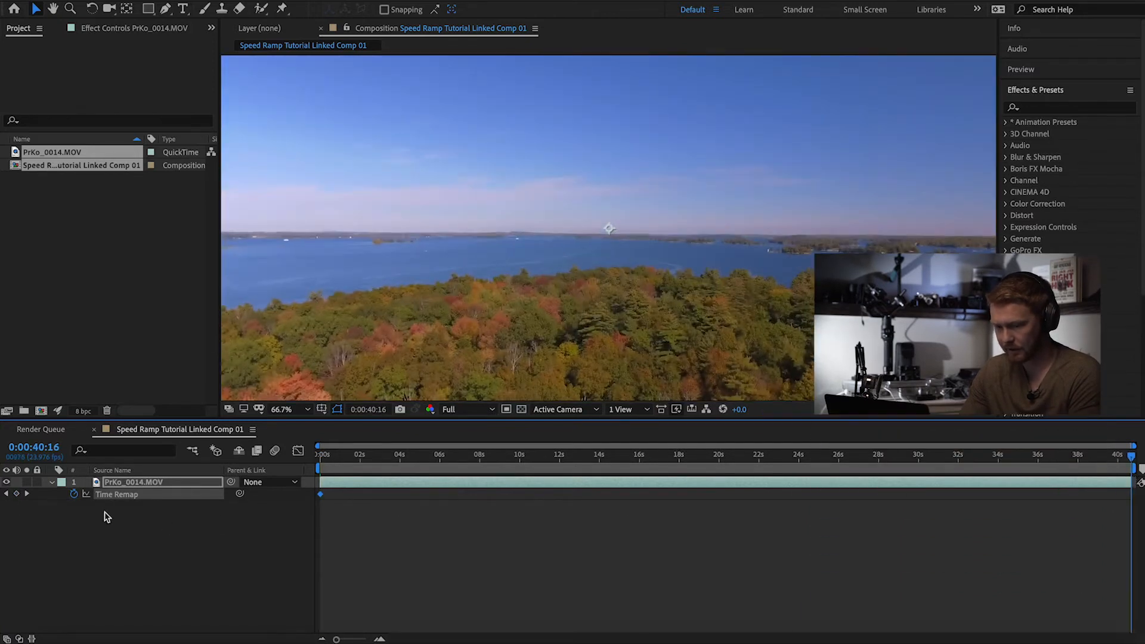
pyautogui.click(17, 494)
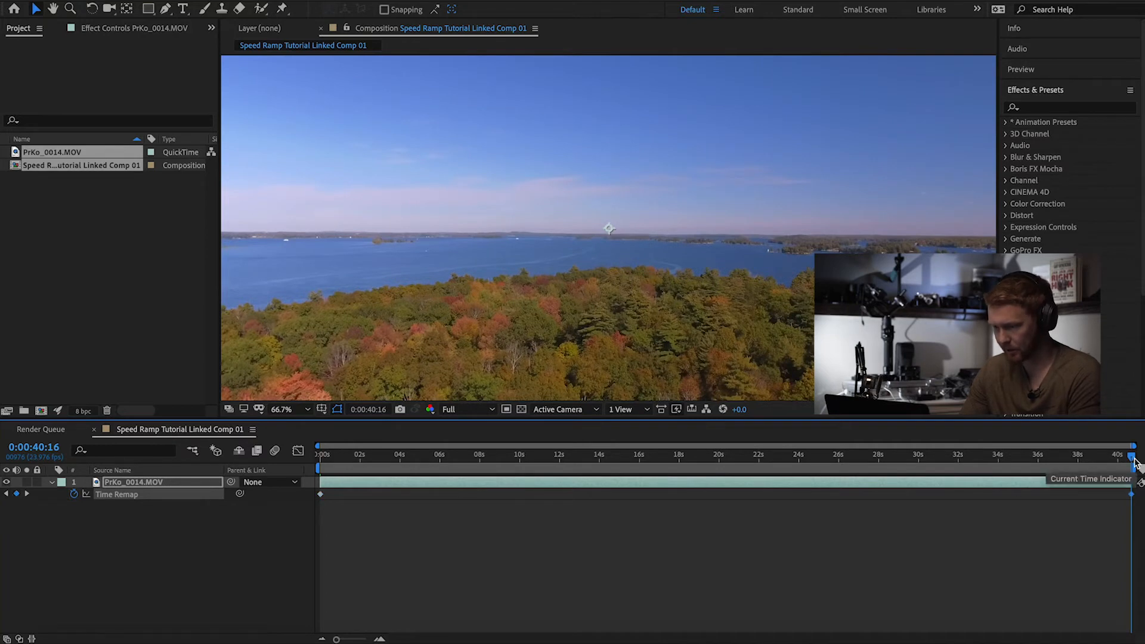
# Step: Add two inner Time Remap keyframes, at 0:00:02:02 and 0:00:37:01
pyautogui.moveTo(1133, 462); pyautogui.dragTo(323, 466)
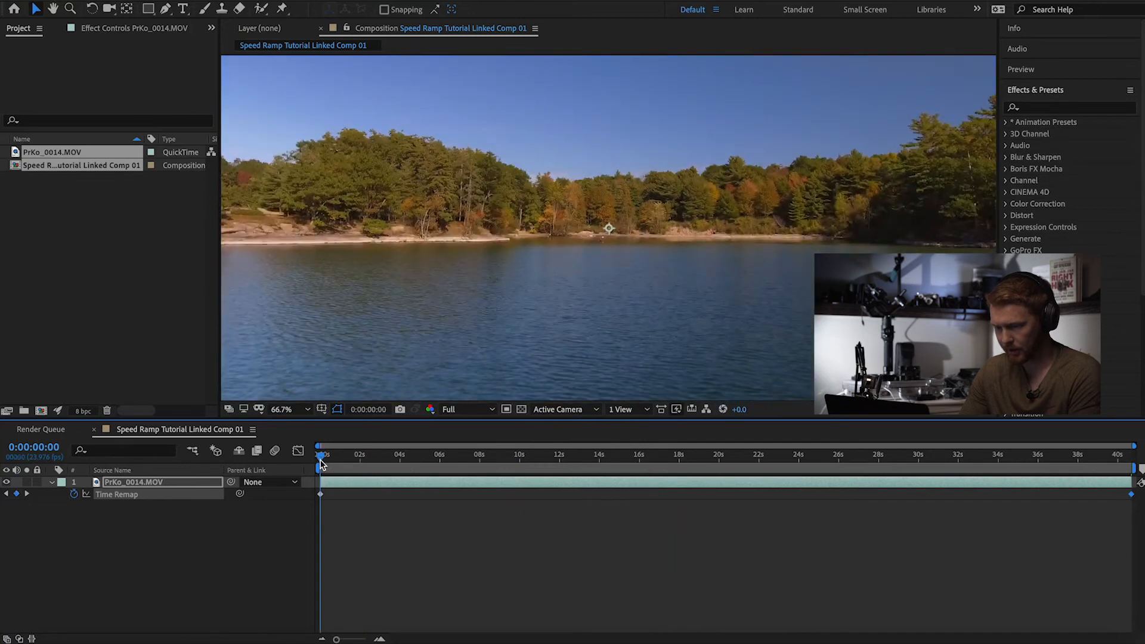
pyautogui.moveTo(322, 465); pyautogui.dragTo(366, 464)
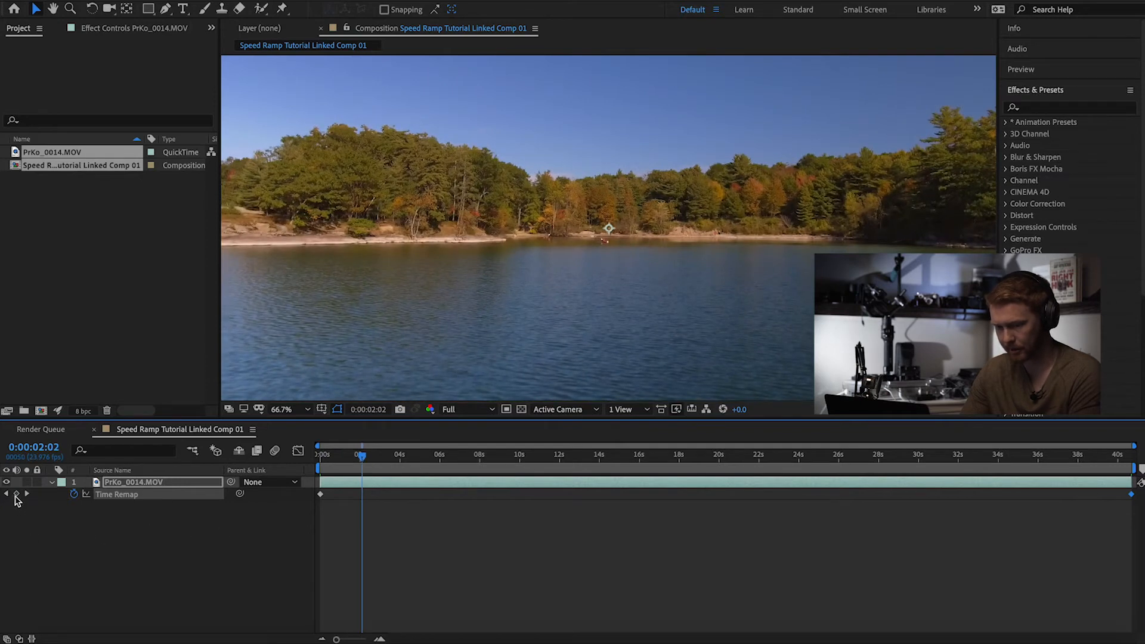
pyautogui.moveTo(363, 459); pyautogui.dragTo(1059, 461)
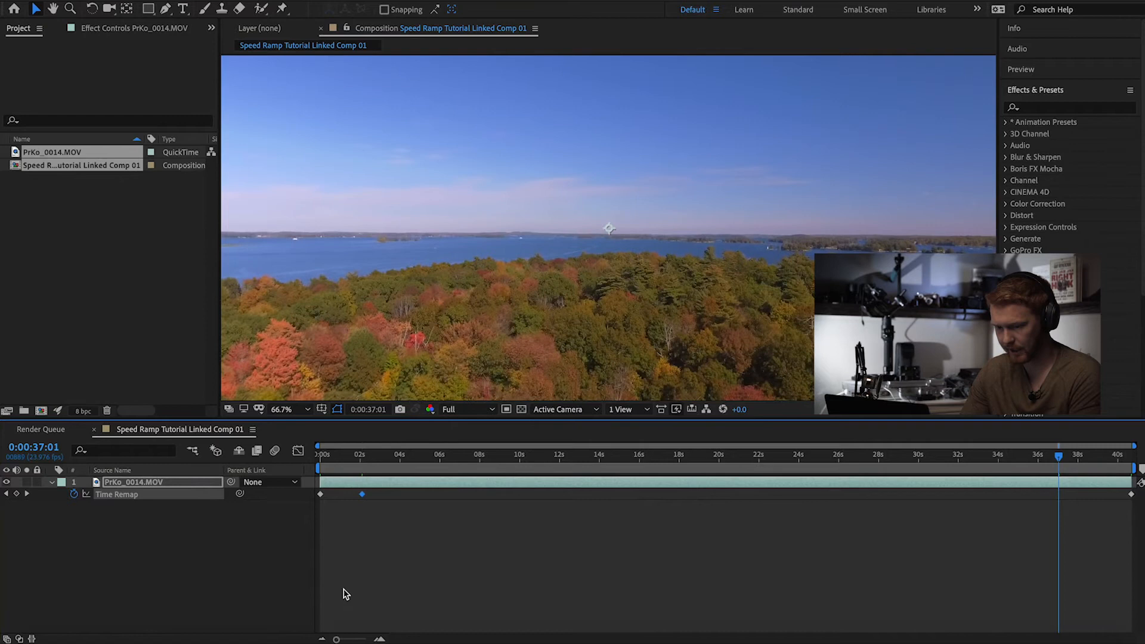
pyautogui.click(16, 495)
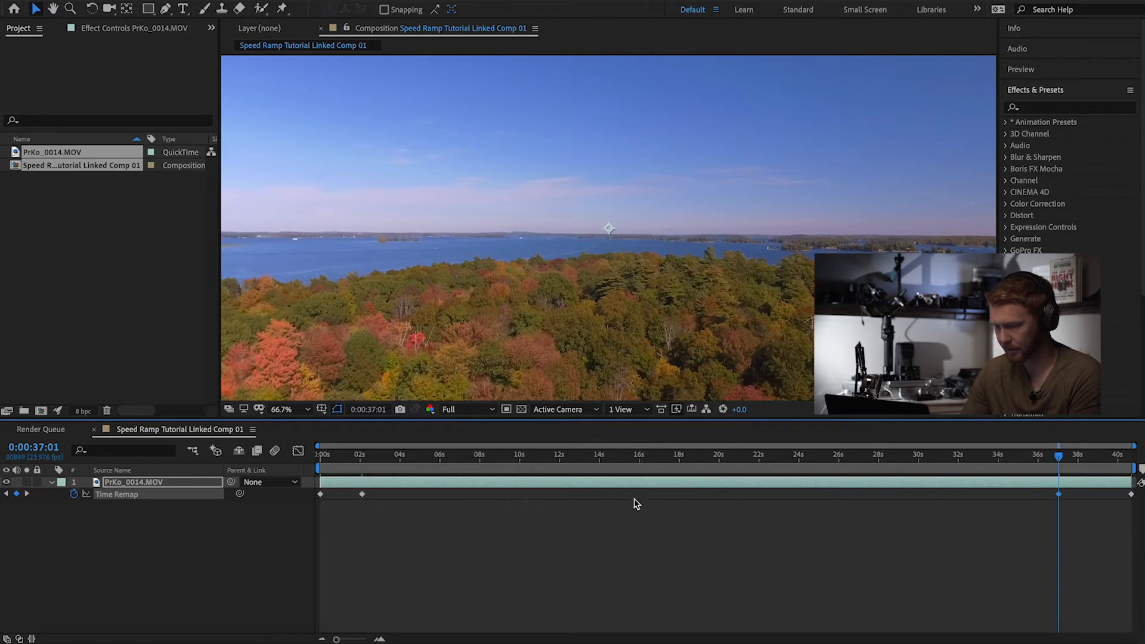
# Step: Move the last two Time Remap keyframes together to an earlier time, placing the third one just before 4 seconds
pyautogui.moveTo(1050, 514); pyautogui.dragTo(1136, 501)
pyautogui.moveTo(1060, 493); pyautogui.dragTo(398, 517)
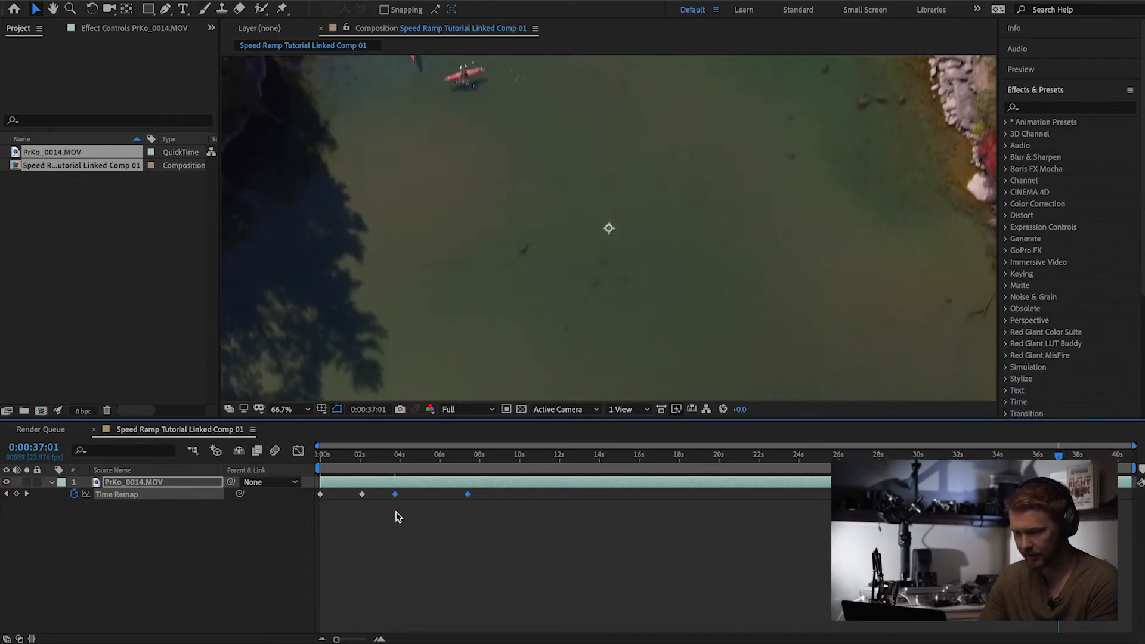
pyautogui.click(592, 520)
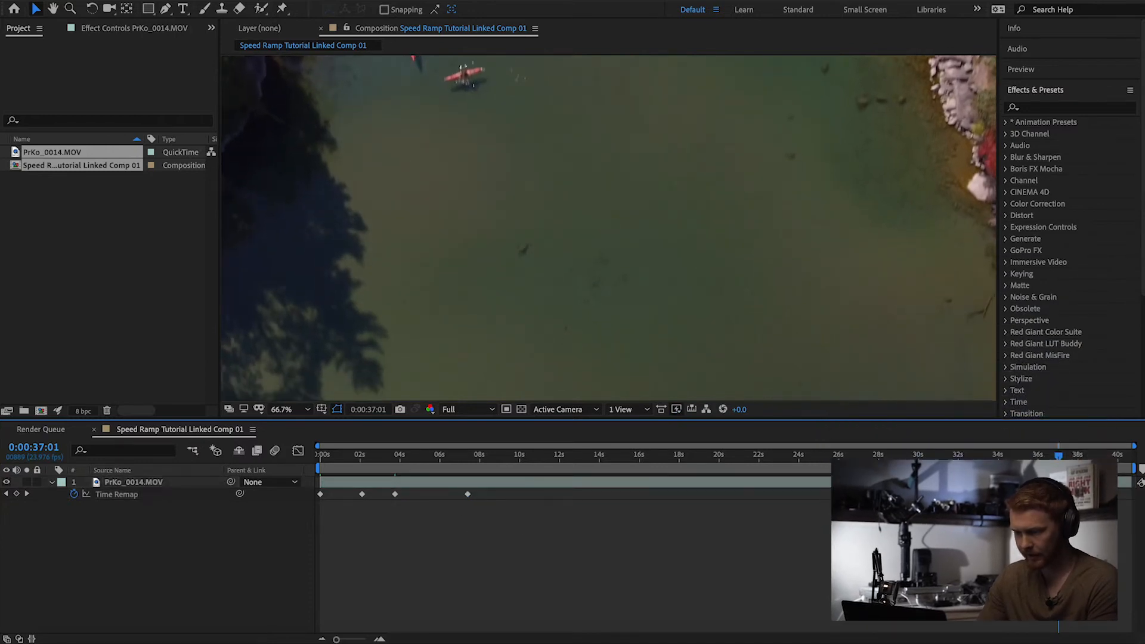
# Step: Trim the PrKo_0014.MOV layer's end to the last Time Remap keyframe and preview the composition from the beginning
pyautogui.click(609, 228)
pyautogui.moveTo(1135, 482); pyautogui.dragTo(317, 459)
pyautogui.press('space')
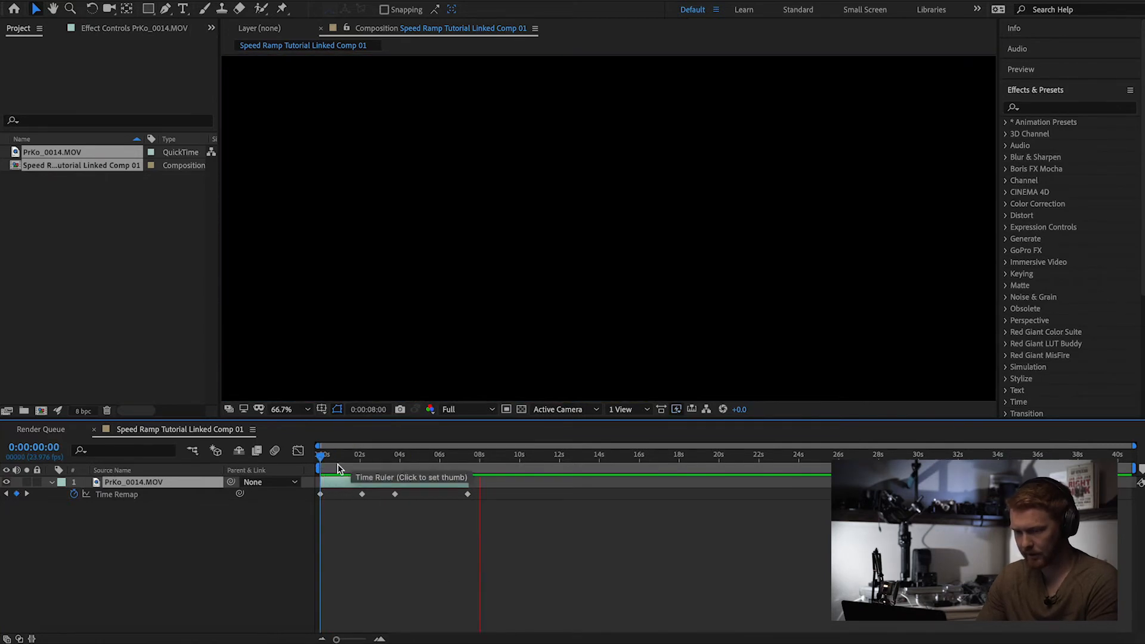
pyautogui.moveTo(337, 459); pyautogui.dragTo(303, 456)
pyautogui.press('space')
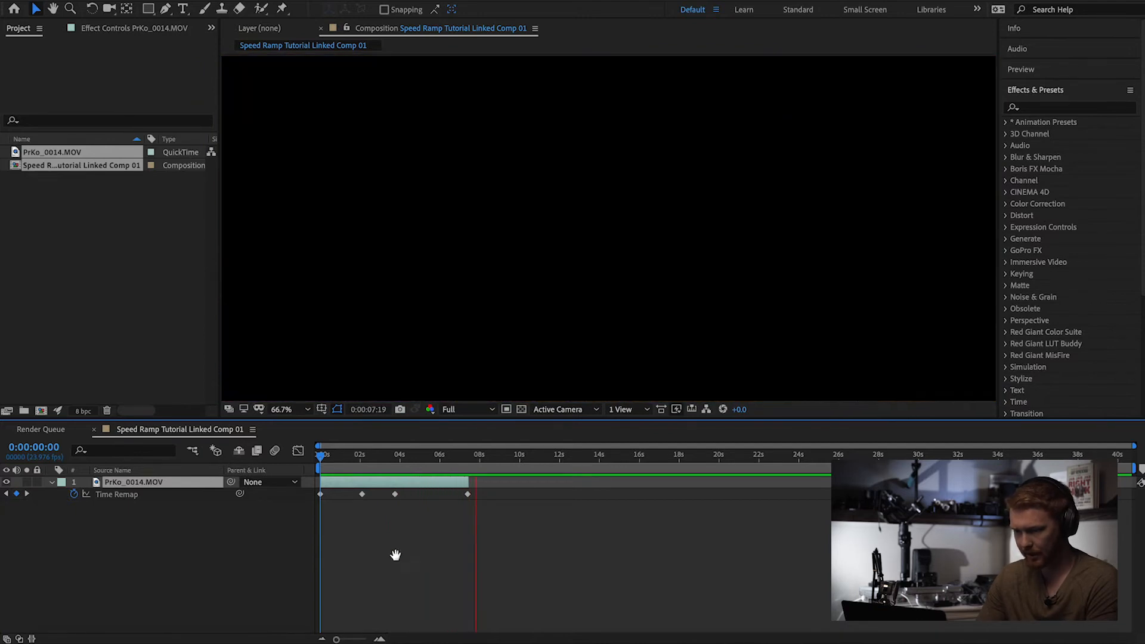
# Step: Play the composition from the beginning to check the time-remapped PrKo_0014.MOV clip
pyautogui.press('space')
pyautogui.moveTo(419, 460); pyautogui.dragTo(312, 470)
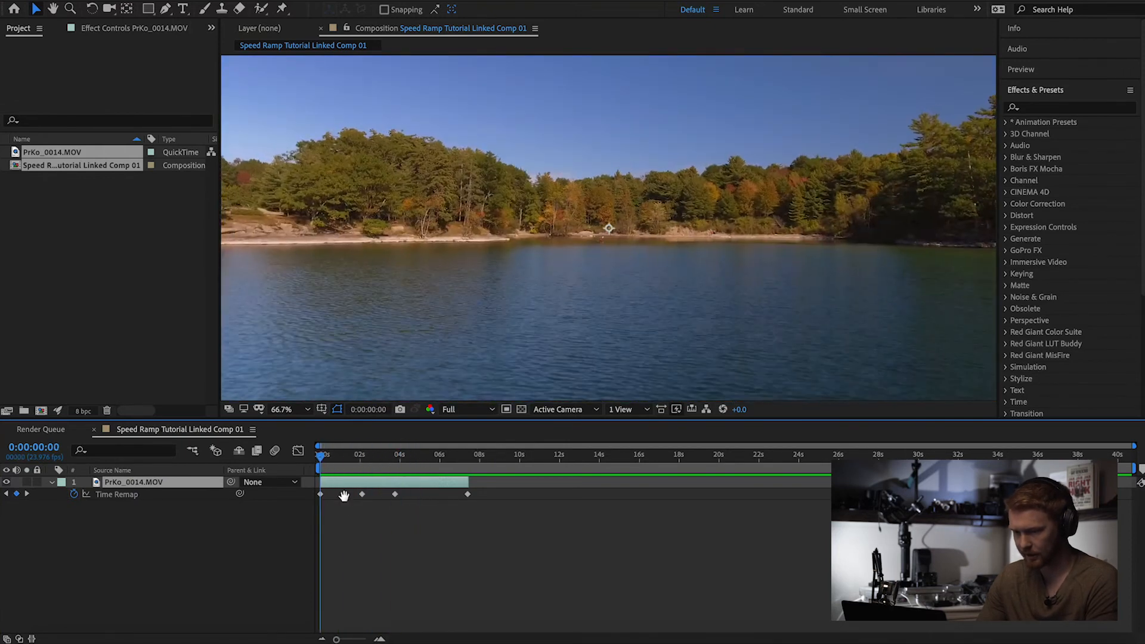
pyautogui.press('space')
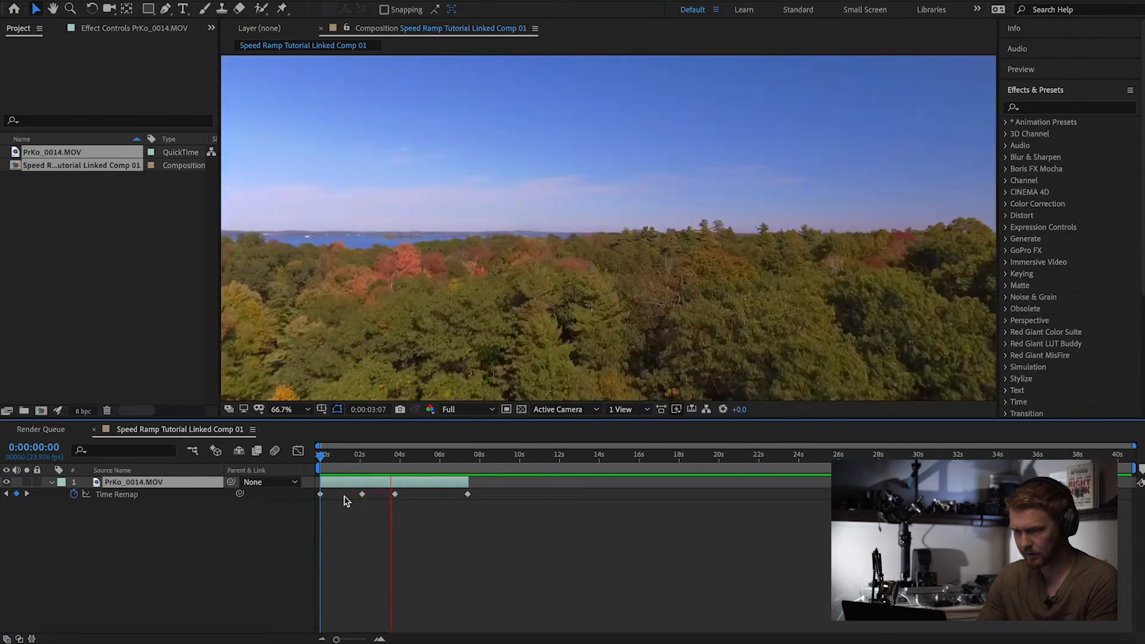
pyautogui.press('space')
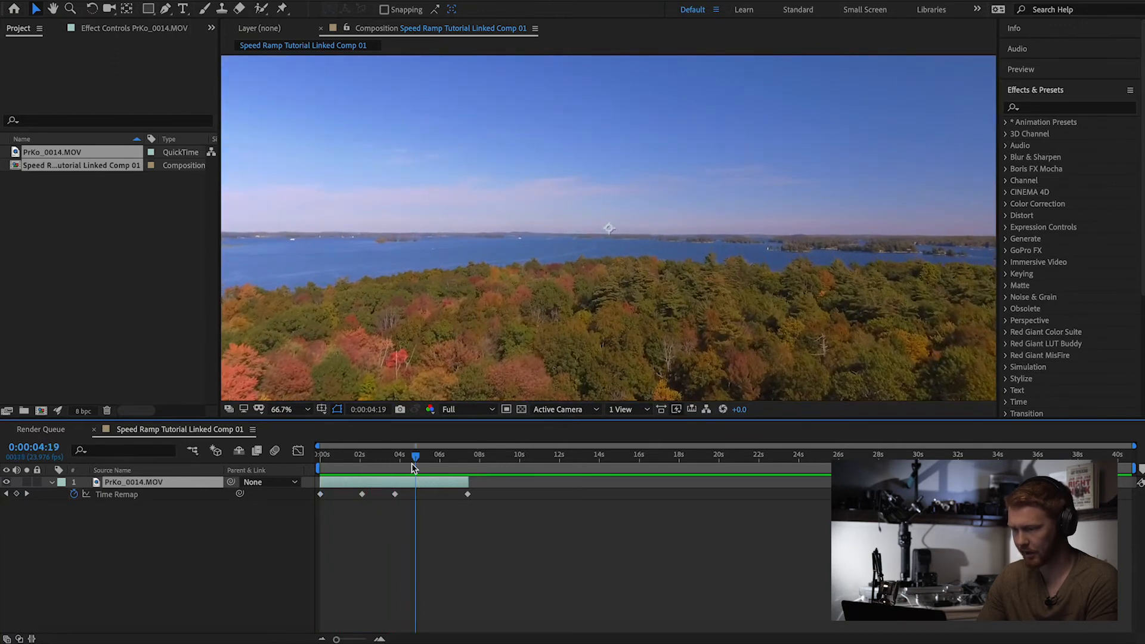
# Step: Search the effects for "warp s" to locate Warp Stabilizer, and clear the search without applying it
pyautogui.click(1049, 108)
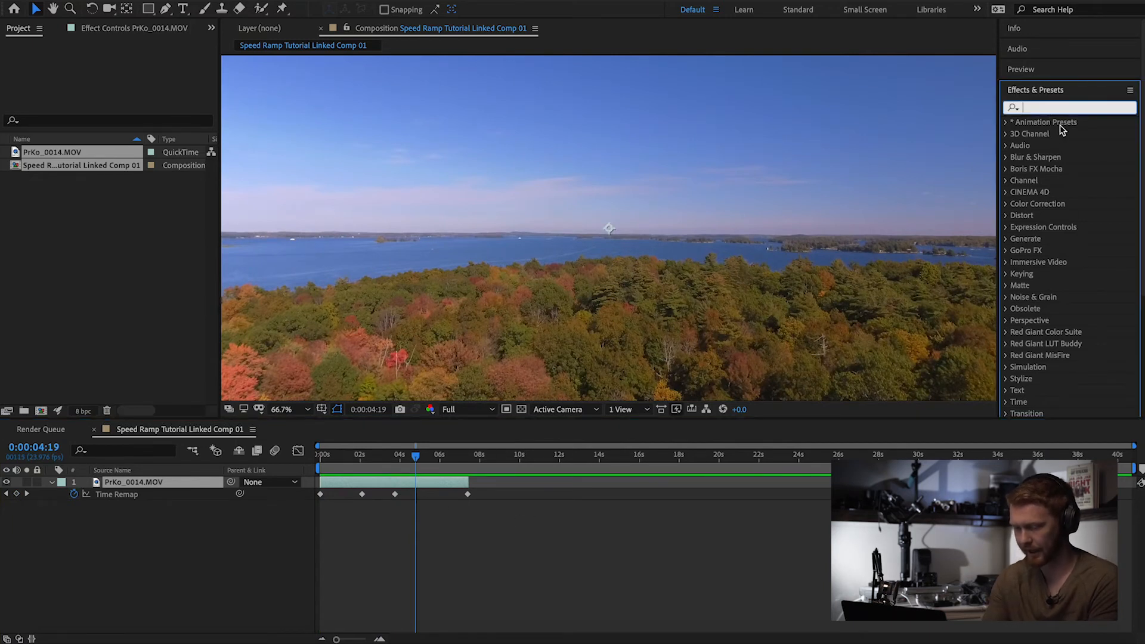
pyautogui.write('warrp')
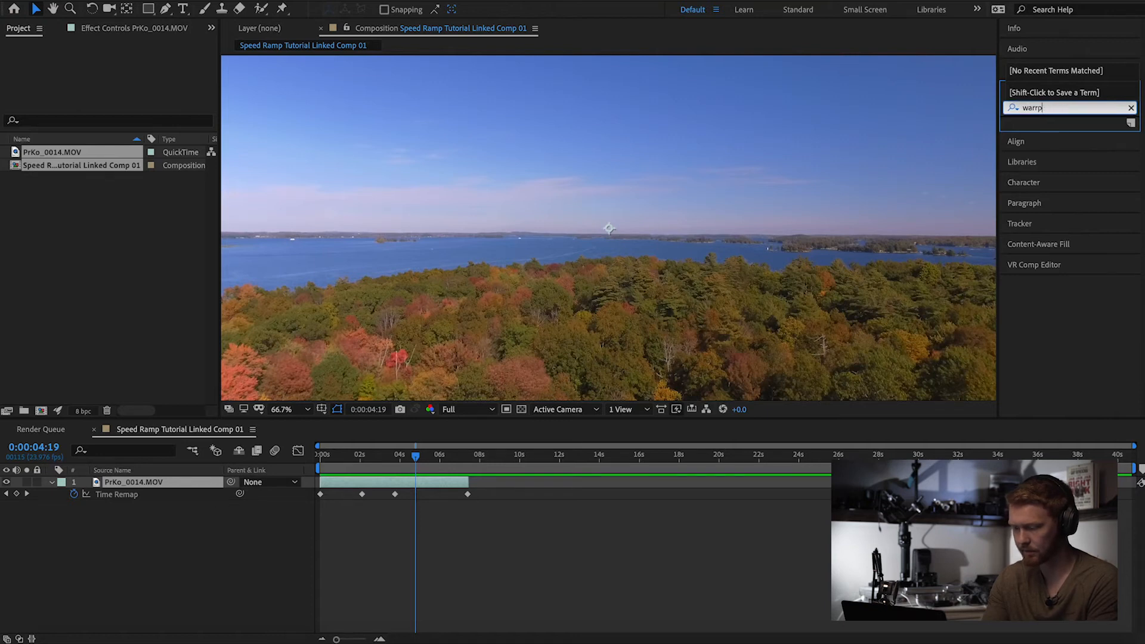
pyautogui.press('BackSpace')
pyautogui.press('BackSpace')
pyautogui.write('p s')
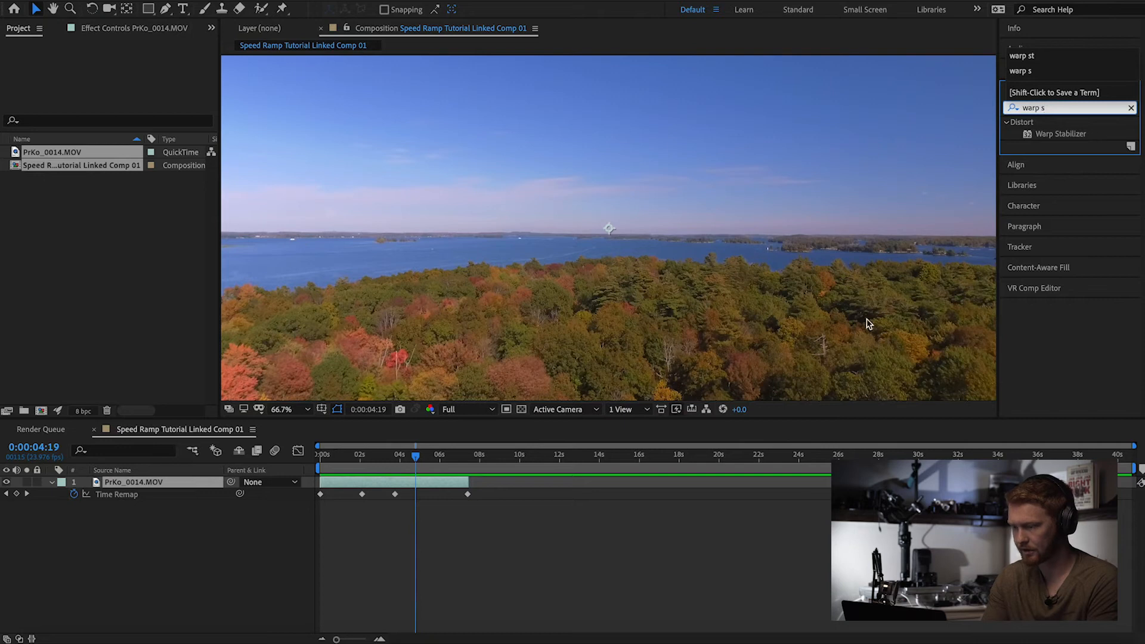
pyautogui.click(1131, 108)
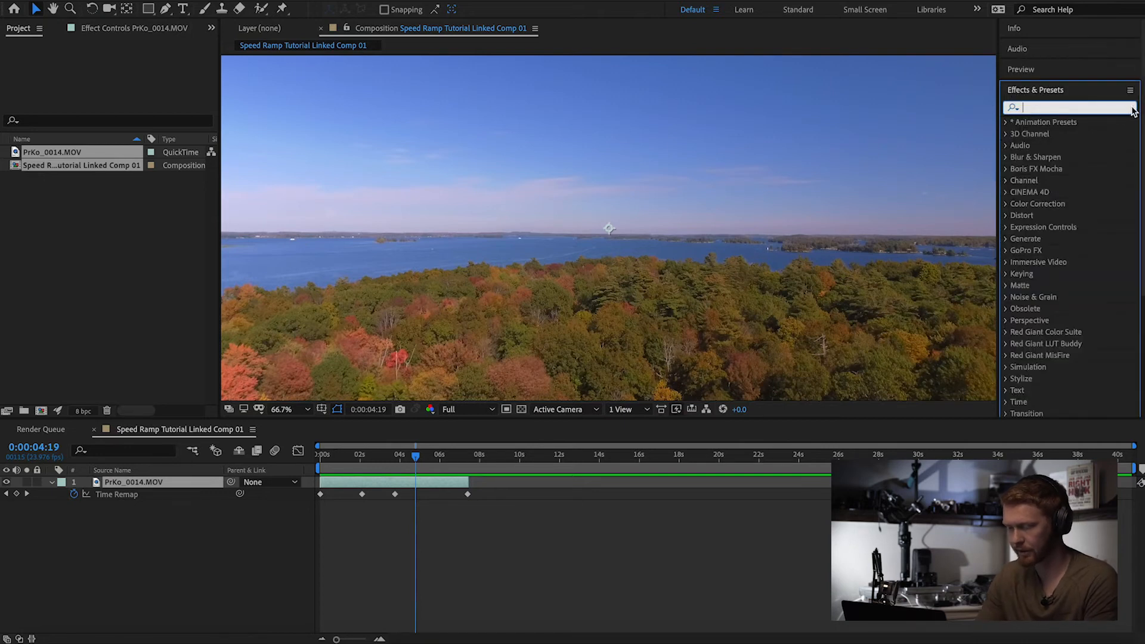
# Step: Replay the composition from 0:00:00:00 to review the speed change between the two inner keyframes
pyautogui.click(467, 457)
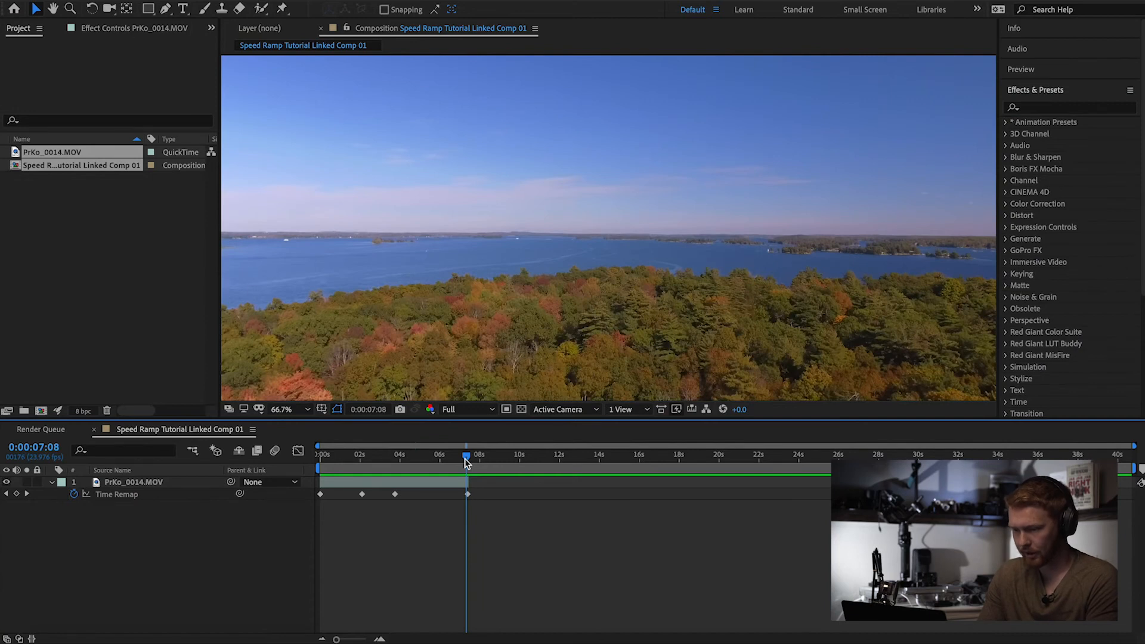
pyautogui.moveTo(467, 460); pyautogui.dragTo(300, 467)
pyautogui.press('space')
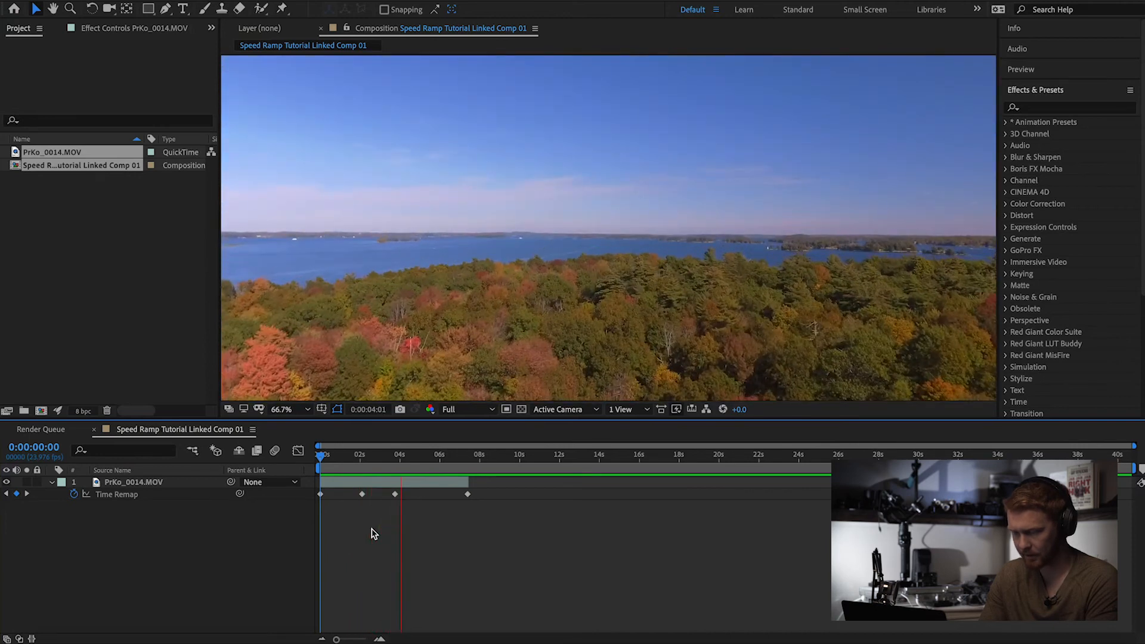
pyautogui.press('space')
# Step: Apply Easy Ease Out to the second Time Remap keyframe and Easy Ease In to the third
pyautogui.moveTo(363, 467); pyautogui.dragTo(356, 467)
pyautogui.press('=')
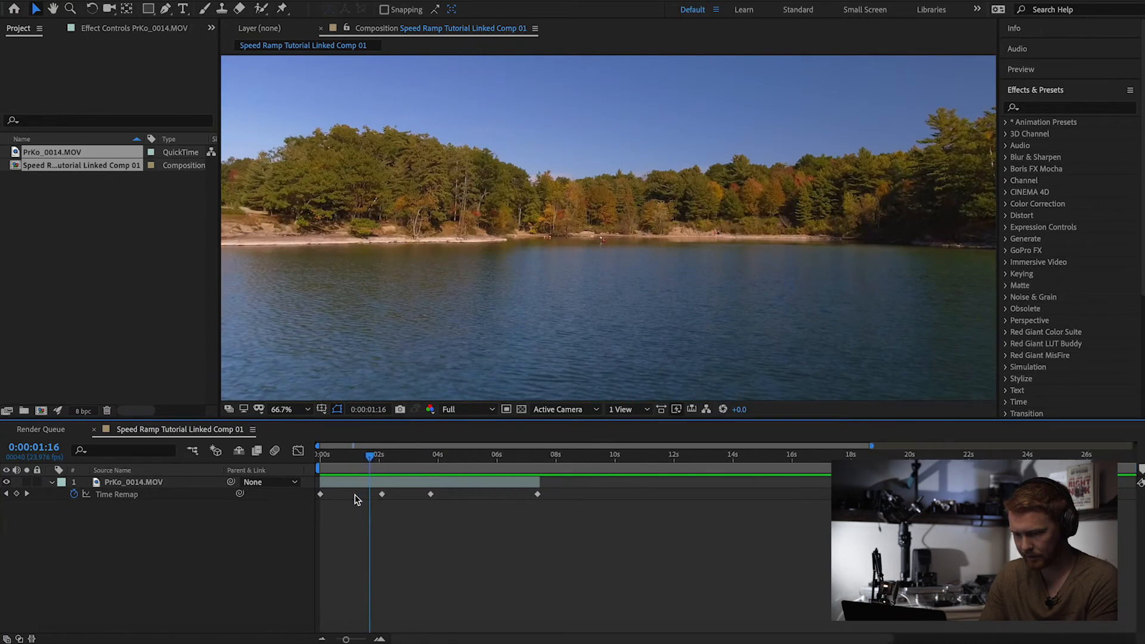
pyautogui.press('=')
pyautogui.click(434, 494)
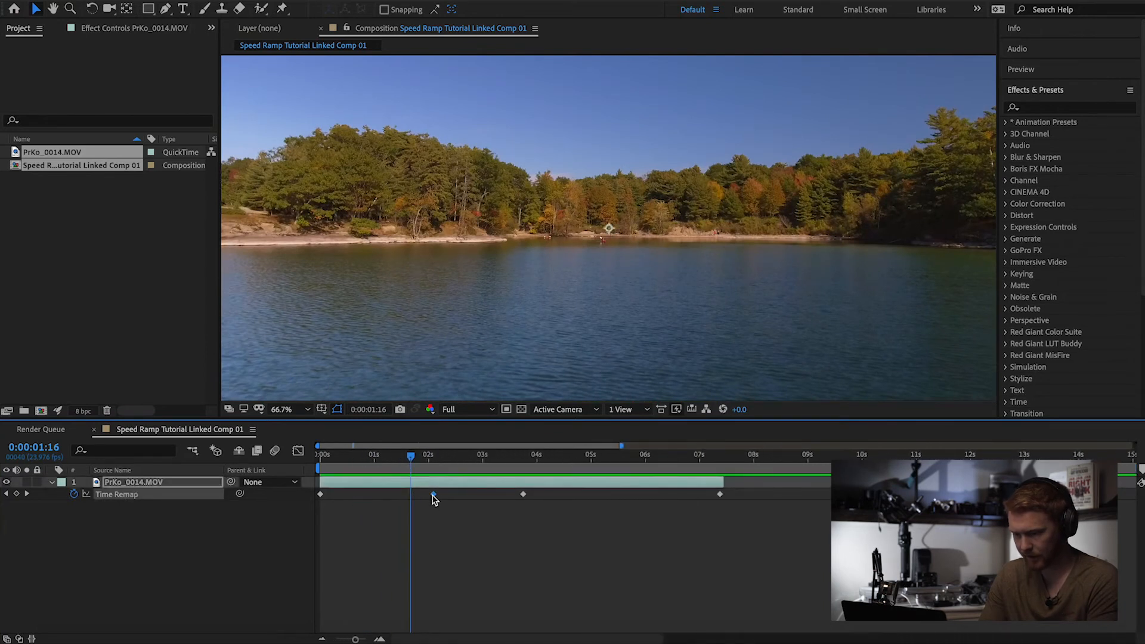
pyautogui.rightClick(434, 495)
pyautogui.moveTo(533, 636)
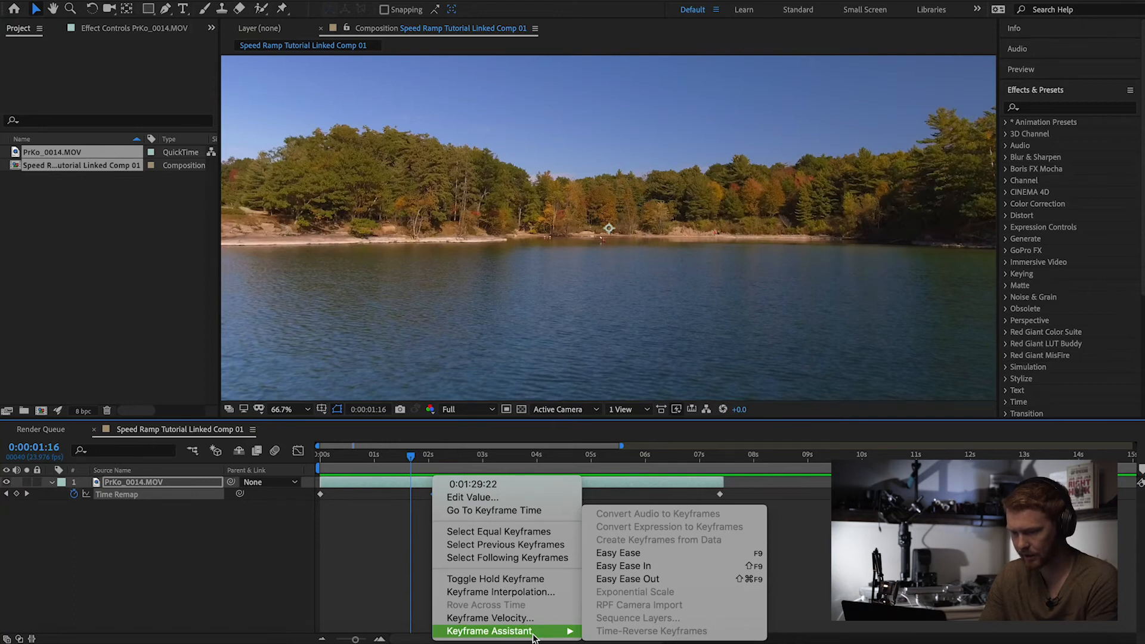
pyautogui.click(650, 580)
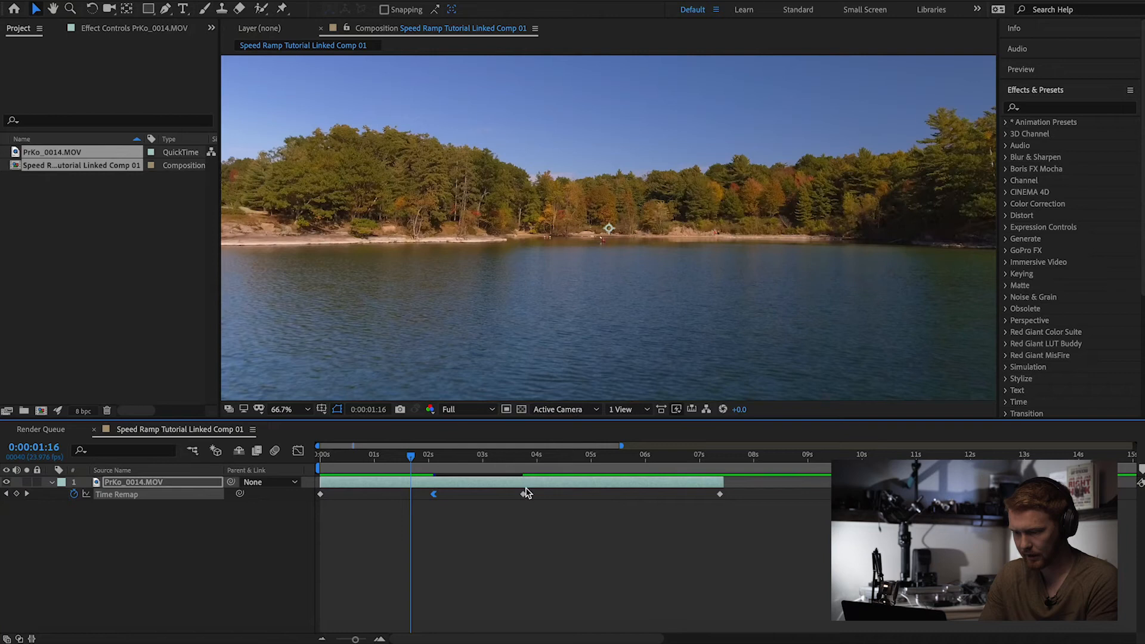
pyautogui.rightClick(524, 495)
pyautogui.moveTo(610, 636)
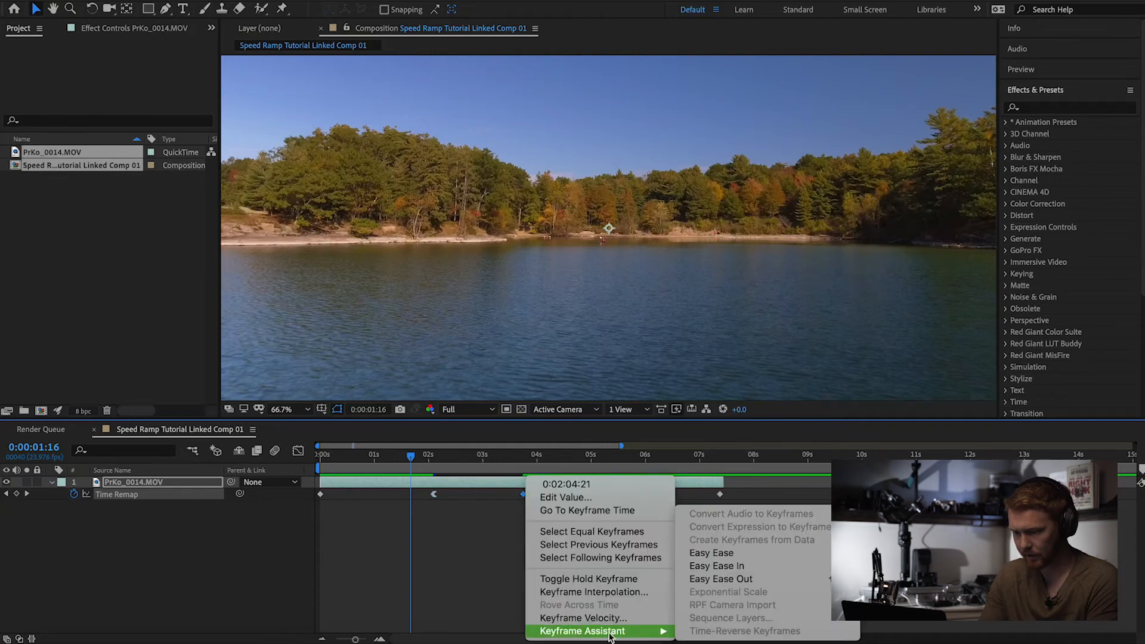
pyautogui.click(738, 566)
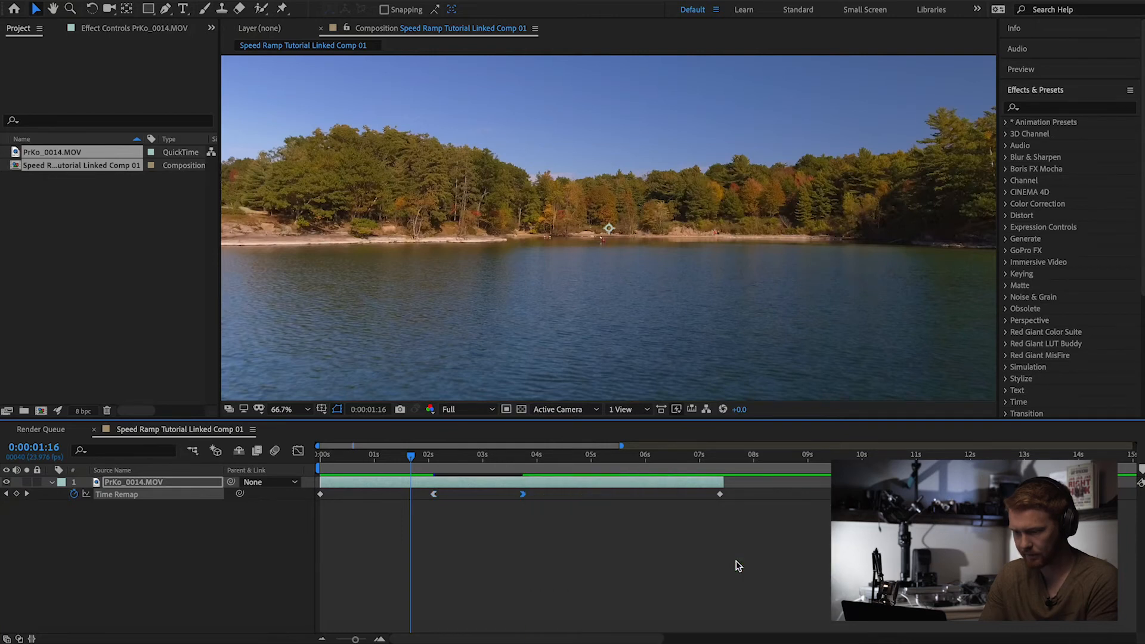
# Step: Preview the eased speed ramp from 0:00:01:03
pyautogui.moveTo(405, 458); pyautogui.dragTo(383, 458)
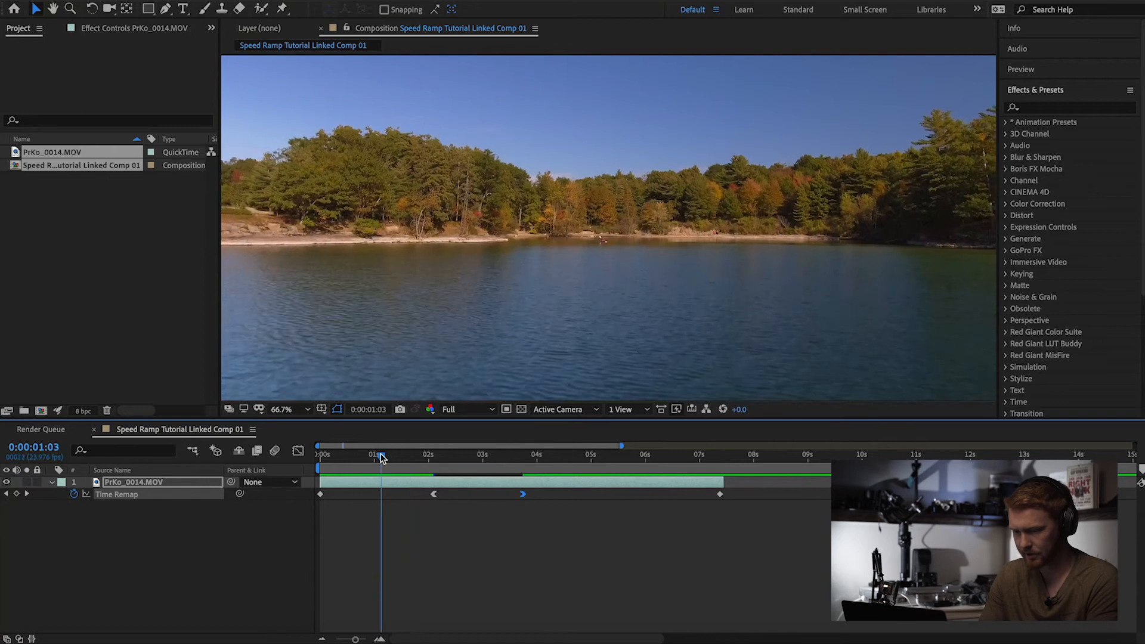
pyautogui.press('space')
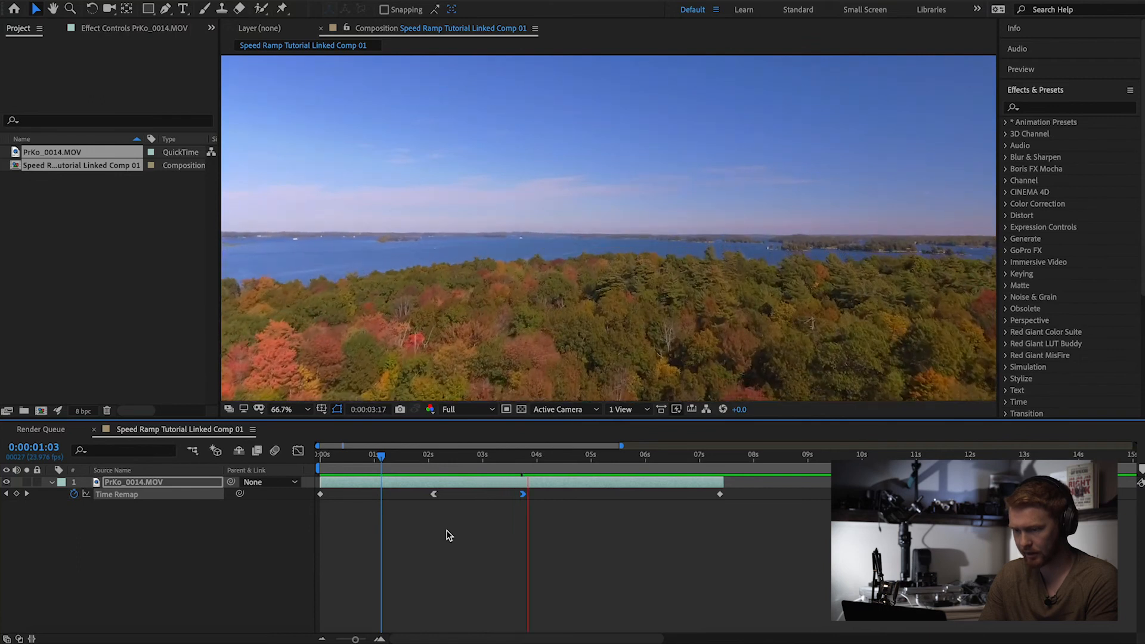
pyautogui.press('space')
# Step: Steepen the ramp in the Graph Editor by extending the third keyframe's incoming handle to about 2.2 s and the second's outgoing handle to about 3.3 s
pyautogui.click(407, 461)
pyautogui.click(434, 494)
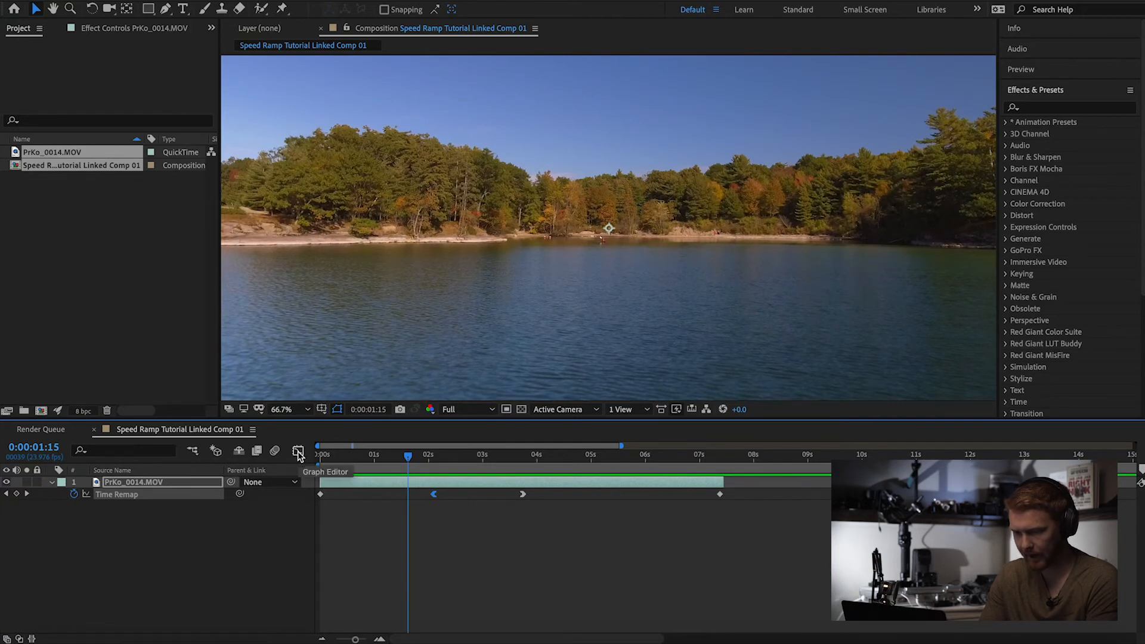
pyautogui.click(298, 454)
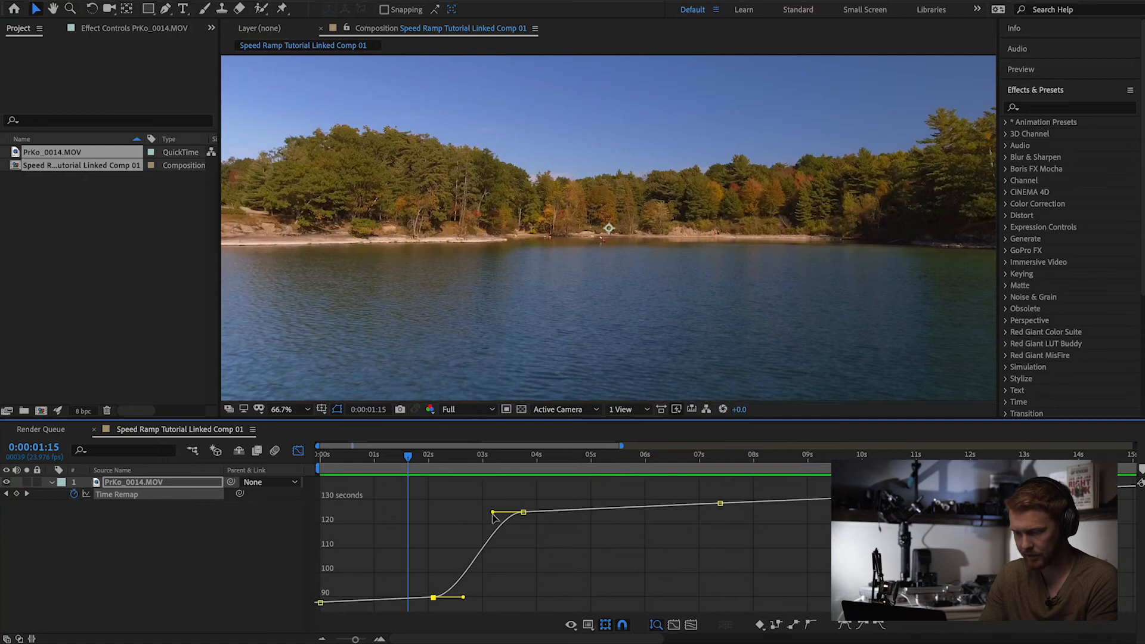
pyautogui.moveTo(494, 513); pyautogui.dragTo(442, 513)
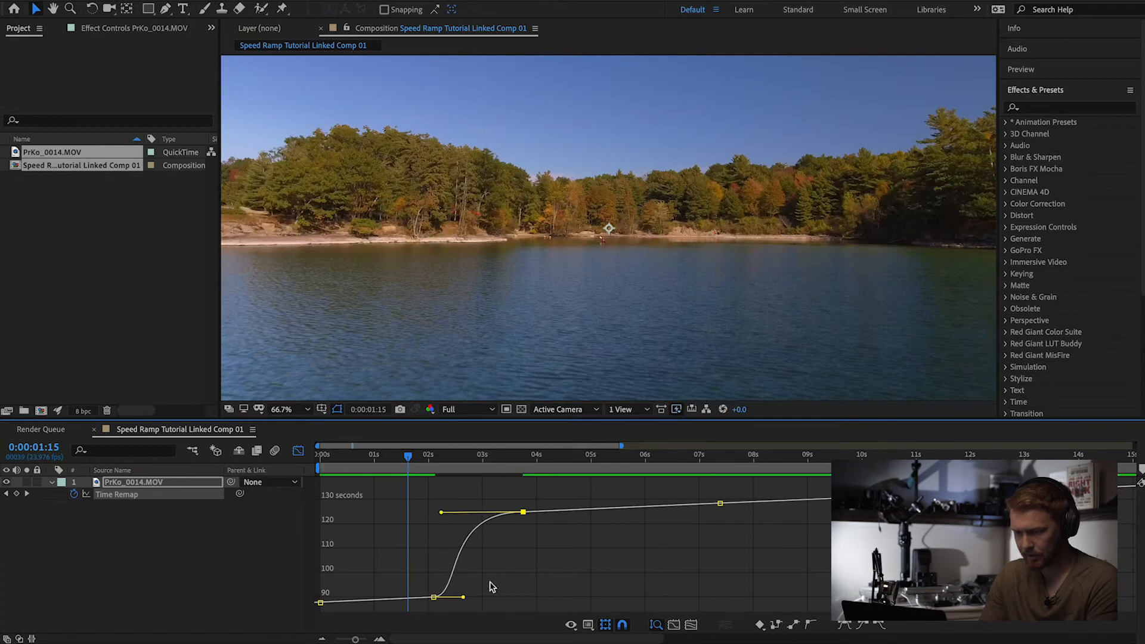
pyautogui.moveTo(465, 598); pyautogui.dragTo(499, 598)
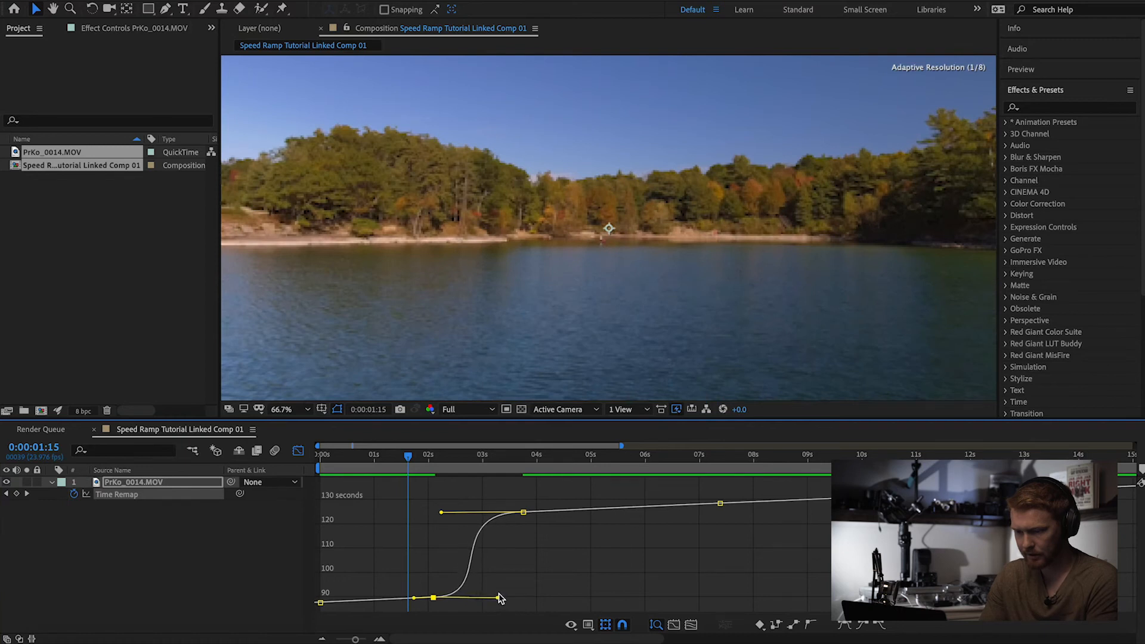
pyautogui.click(297, 451)
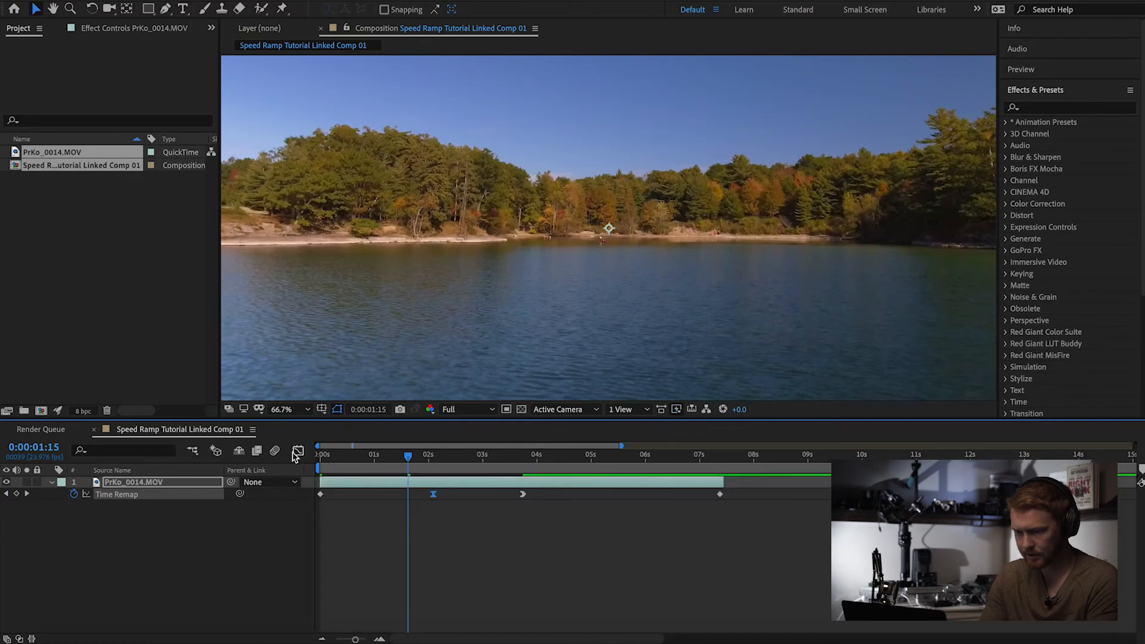
# Step: Preview the steepened speed ramp, replay it from the beginning, and return the playhead to 0:00:00:00
pyautogui.press('space')
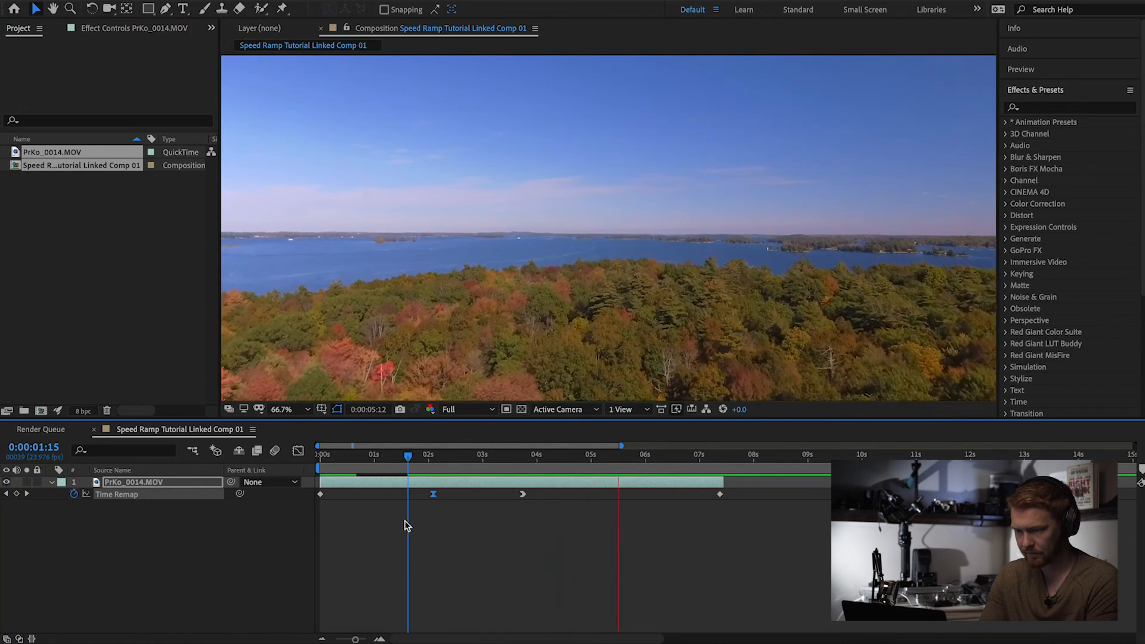
pyautogui.press('space')
pyautogui.press('space')
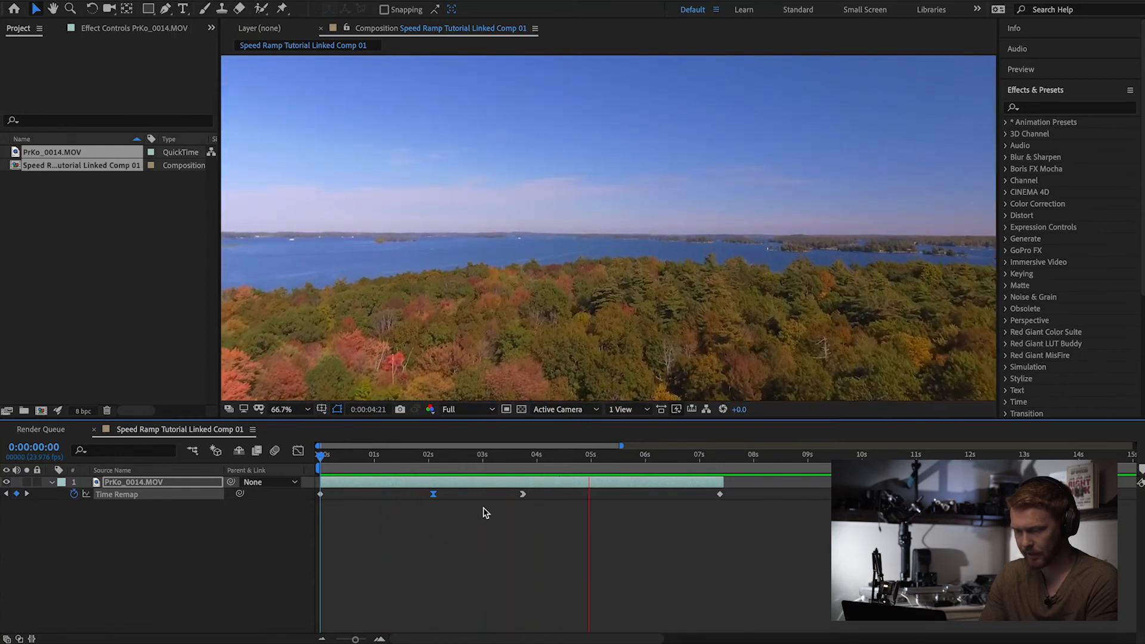
pyautogui.press('space')
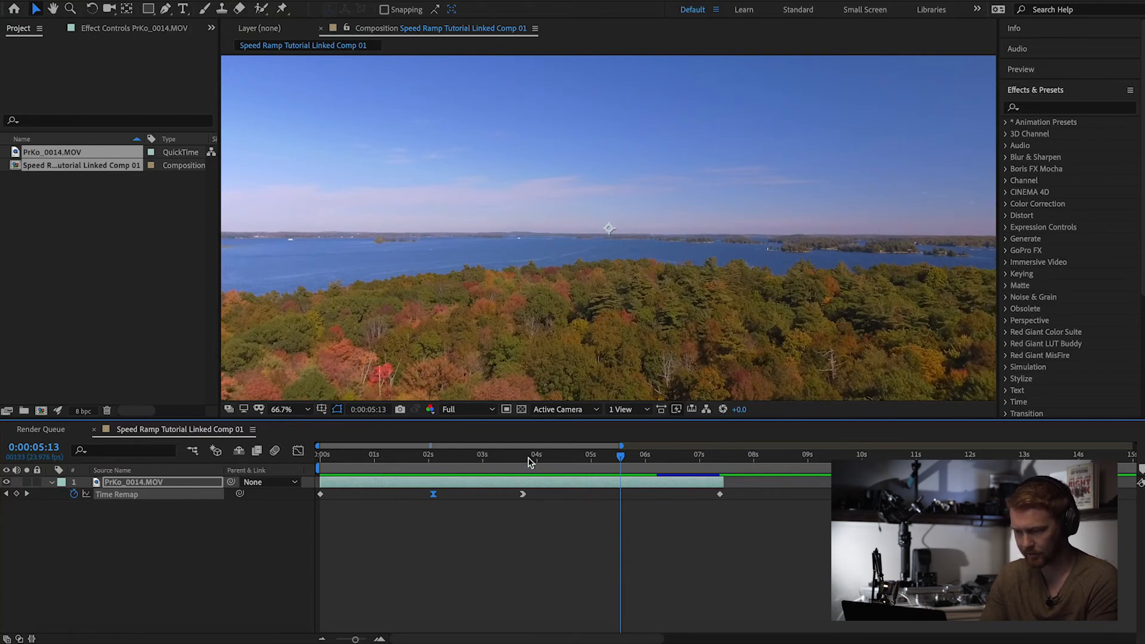
pyautogui.moveTo(530, 463); pyautogui.dragTo(280, 477)
# Step: Add a new adjustment layer above the PrKo_0014.MOV layer
pyautogui.click(500, 574)
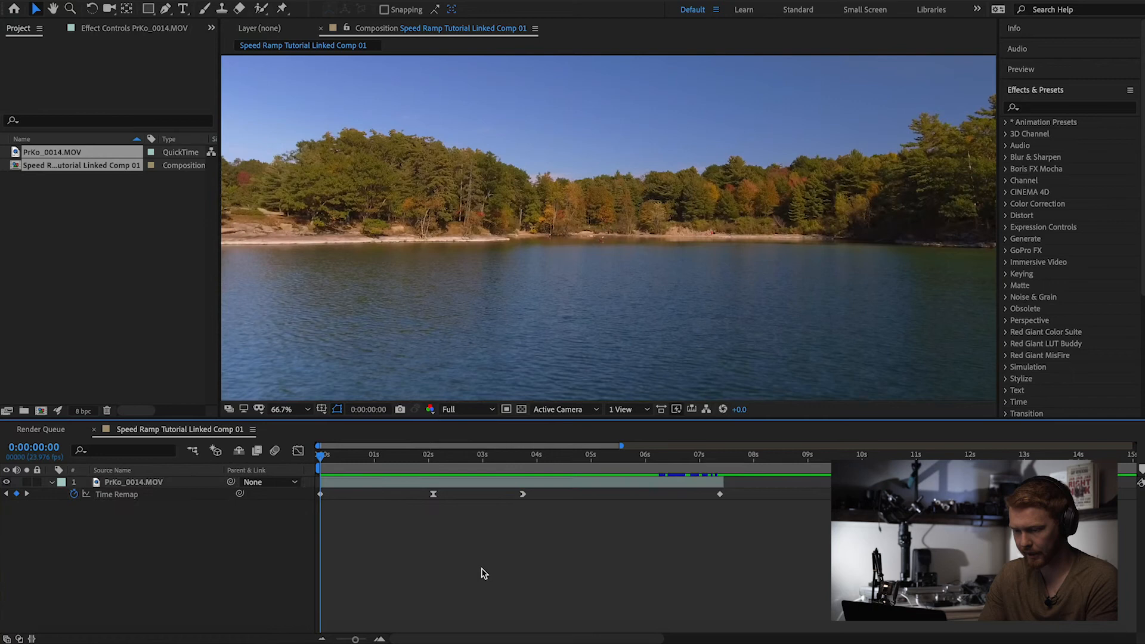
pyautogui.rightClick(483, 574)
pyautogui.moveTo(525, 492)
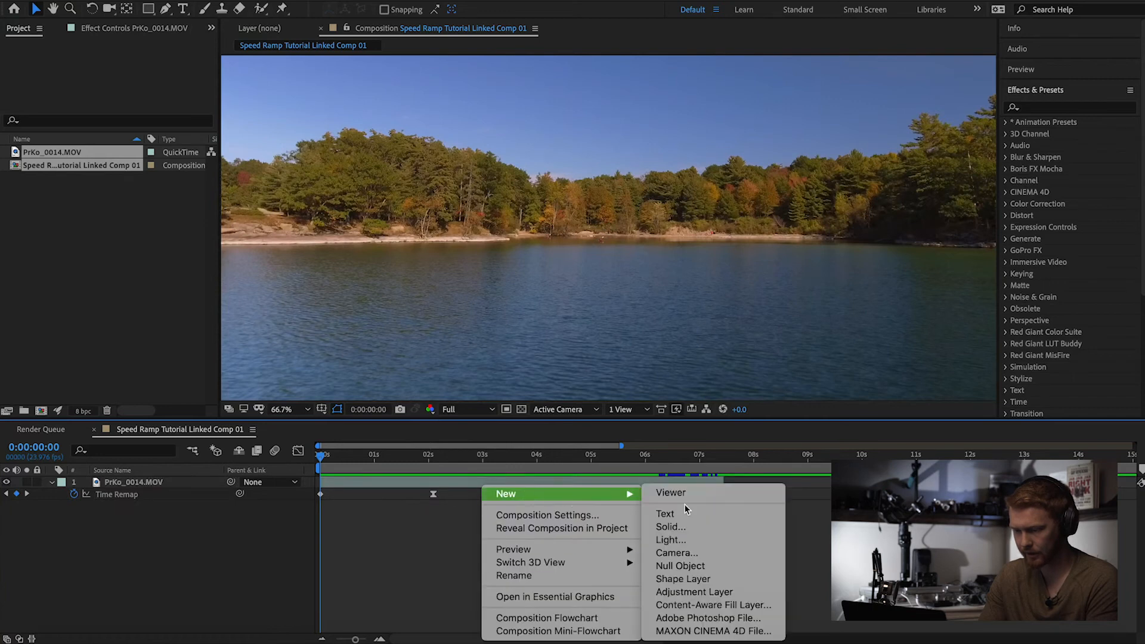
pyautogui.click(717, 592)
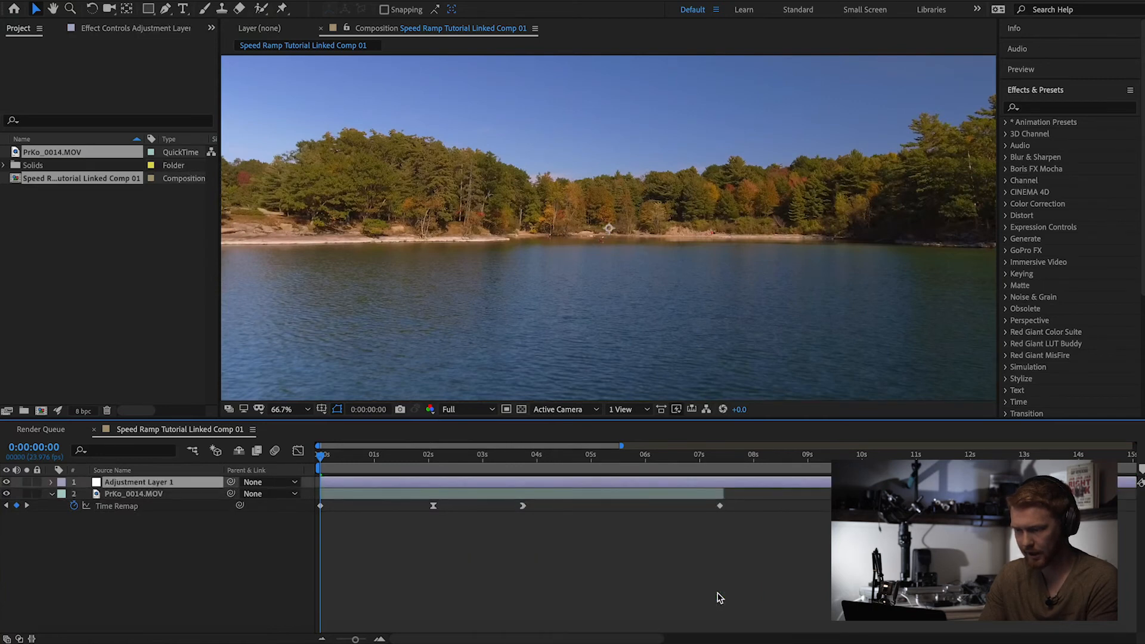
# Step: Trim the adjustment layer to run from just before the second Time Remap keyframe to just after the third
pyautogui.press('-')
pyautogui.press('-')
pyautogui.press('-')
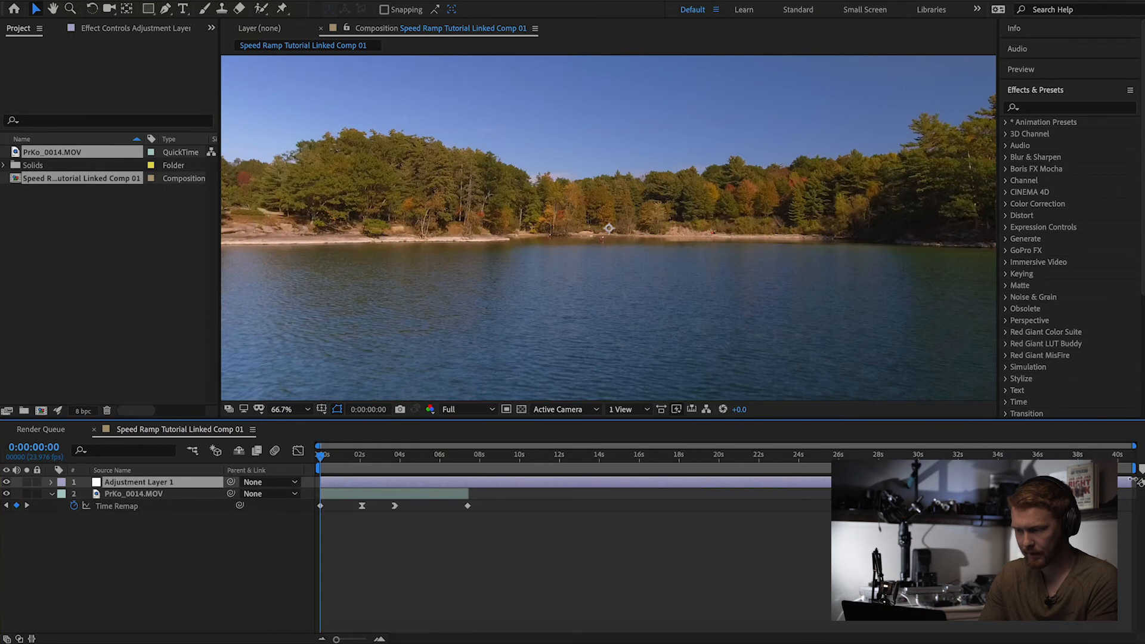
pyautogui.moveTo(1141, 481); pyautogui.dragTo(404, 482)
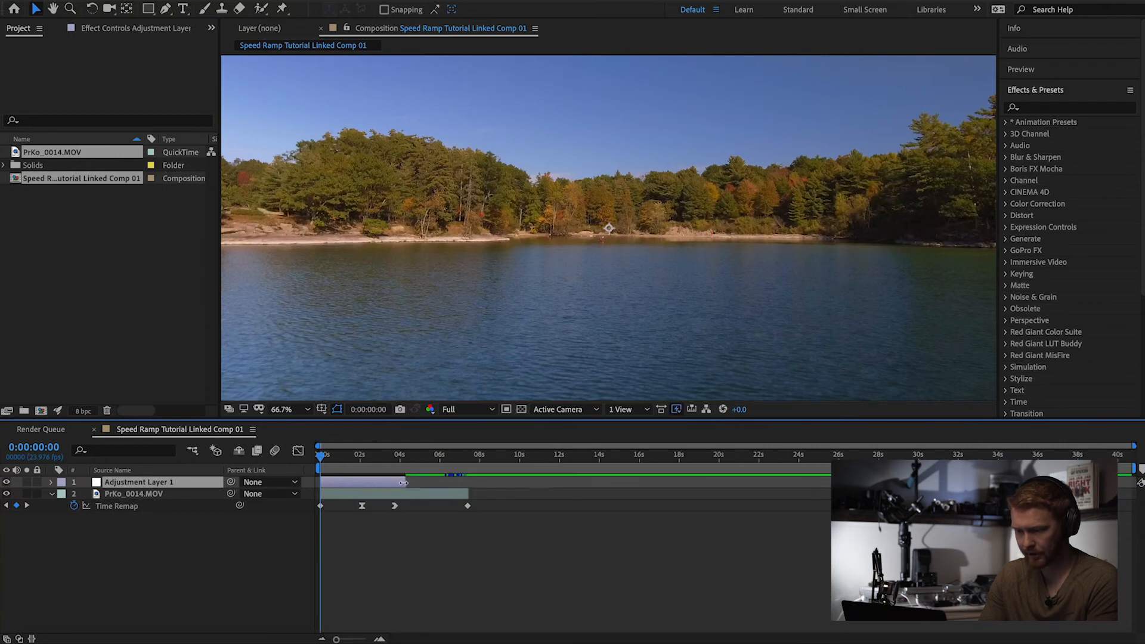
pyautogui.press('=')
pyautogui.moveTo(322, 483); pyautogui.dragTo(373, 484)
pyautogui.press('=')
pyautogui.press('=')
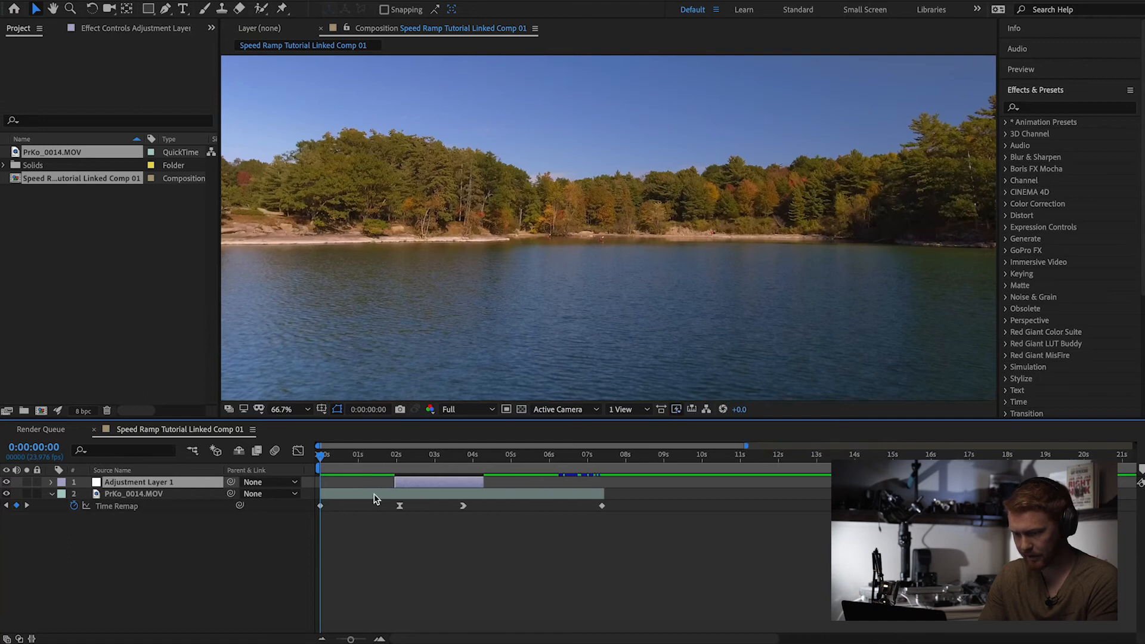
pyautogui.moveTo(625, 485); pyautogui.dragTo(598, 482)
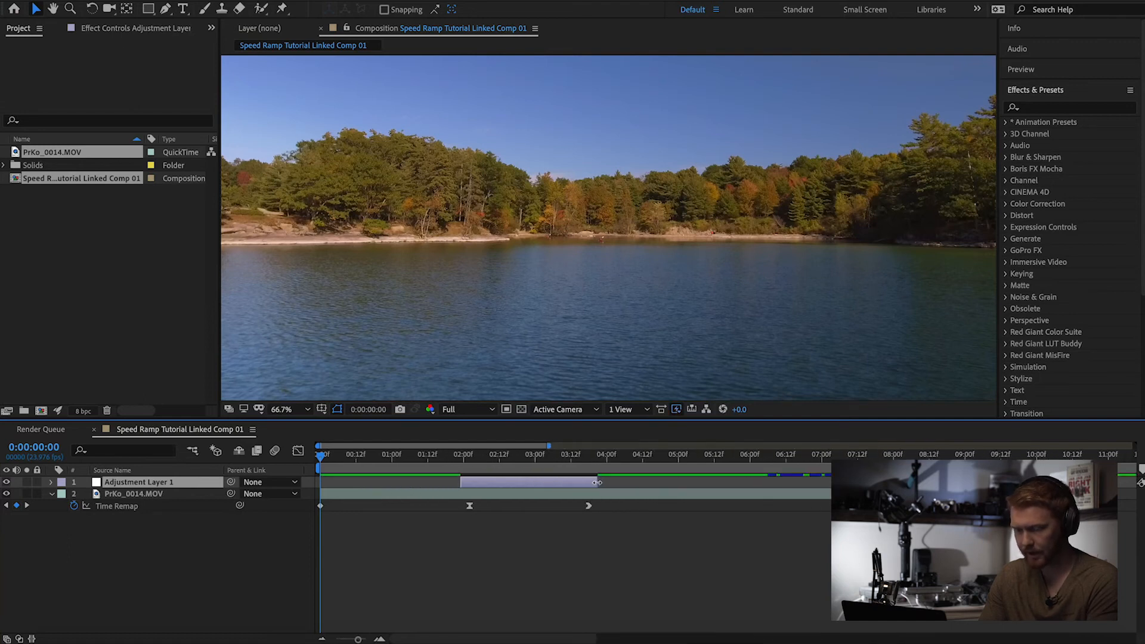
# Step: Apply the CC Force Motion Blur effect to the adjustment layer with 43 motion blur samples
pyautogui.moveTo(445, 462); pyautogui.dragTo(518, 461)
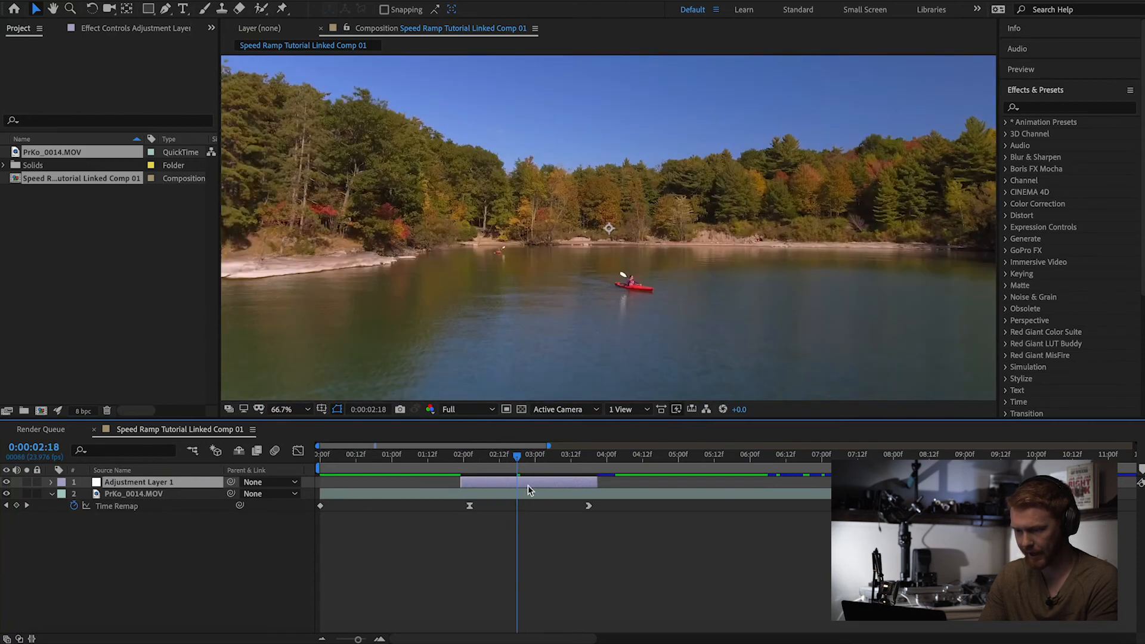
pyautogui.click(526, 557)
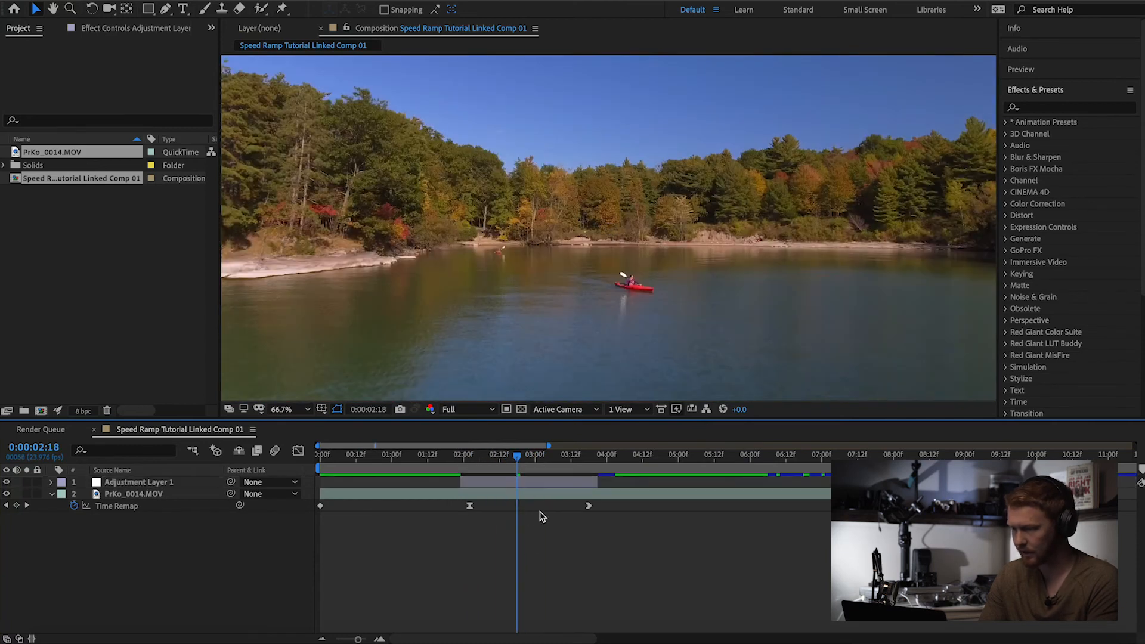
pyautogui.click(1053, 110)
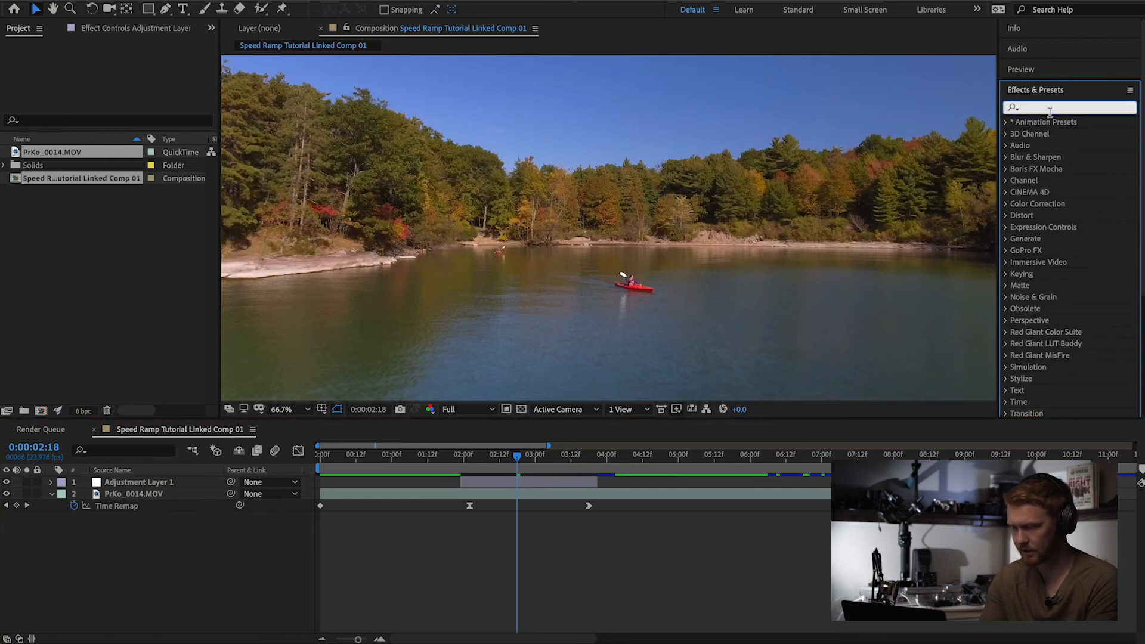
pyautogui.write('cc for')
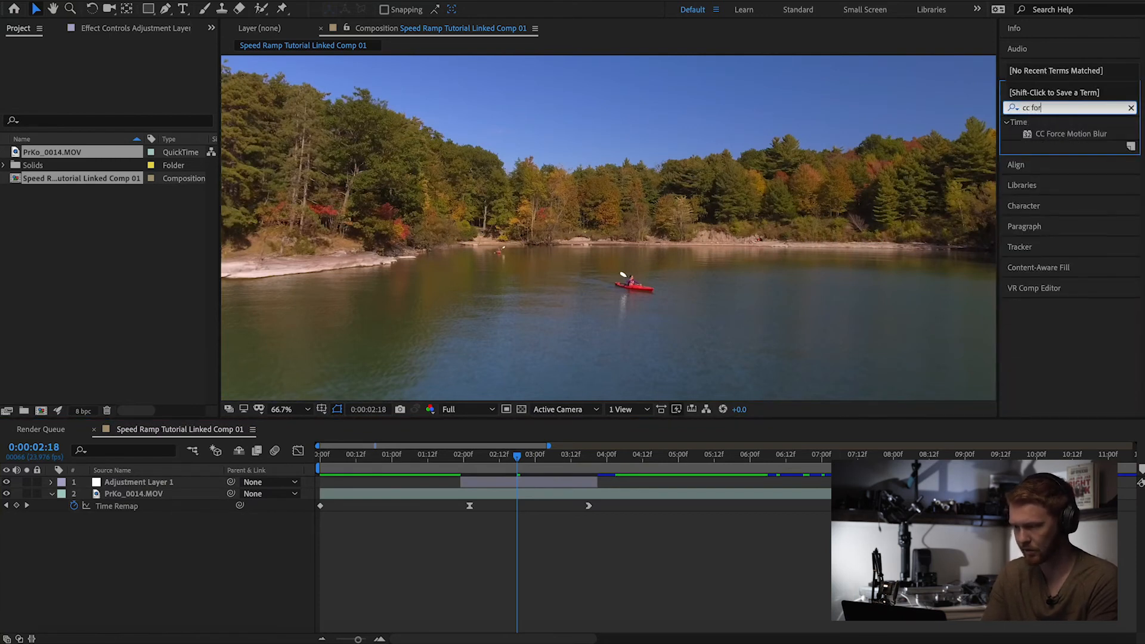
pyautogui.moveTo(1087, 136); pyautogui.dragTo(655, 429)
pyautogui.moveTo(556, 472); pyautogui.dragTo(543, 483)
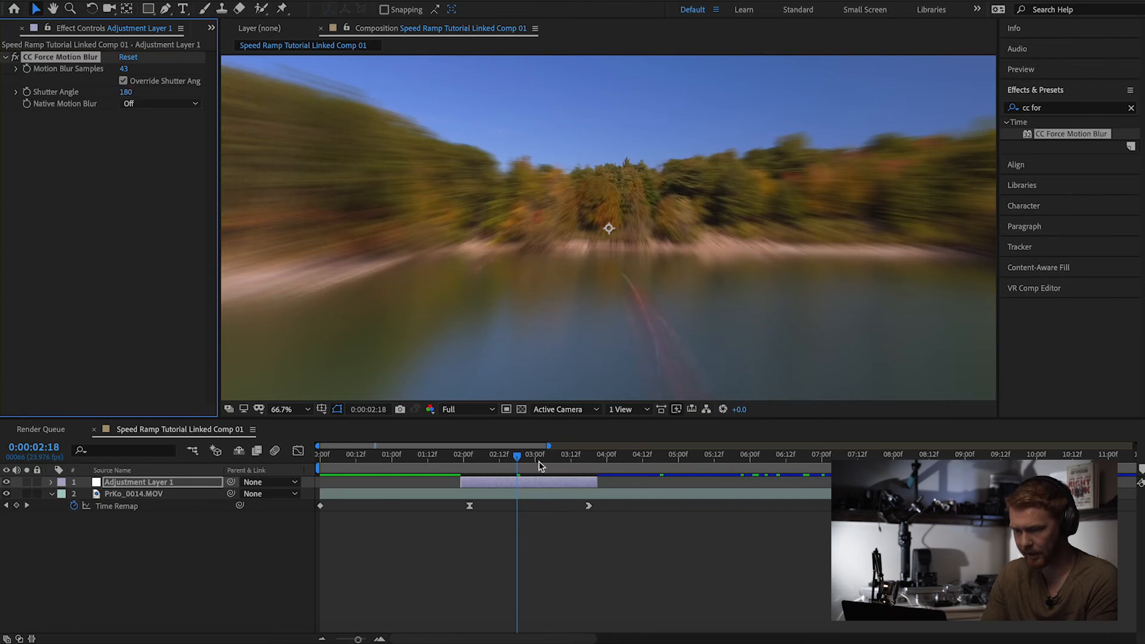
# Step: Preview the motion-blurred speed ramp, replay it from about 0:00:01:07, and return the playhead to 0:00:00:00
pyautogui.moveTo(519, 464); pyautogui.dragTo(448, 465)
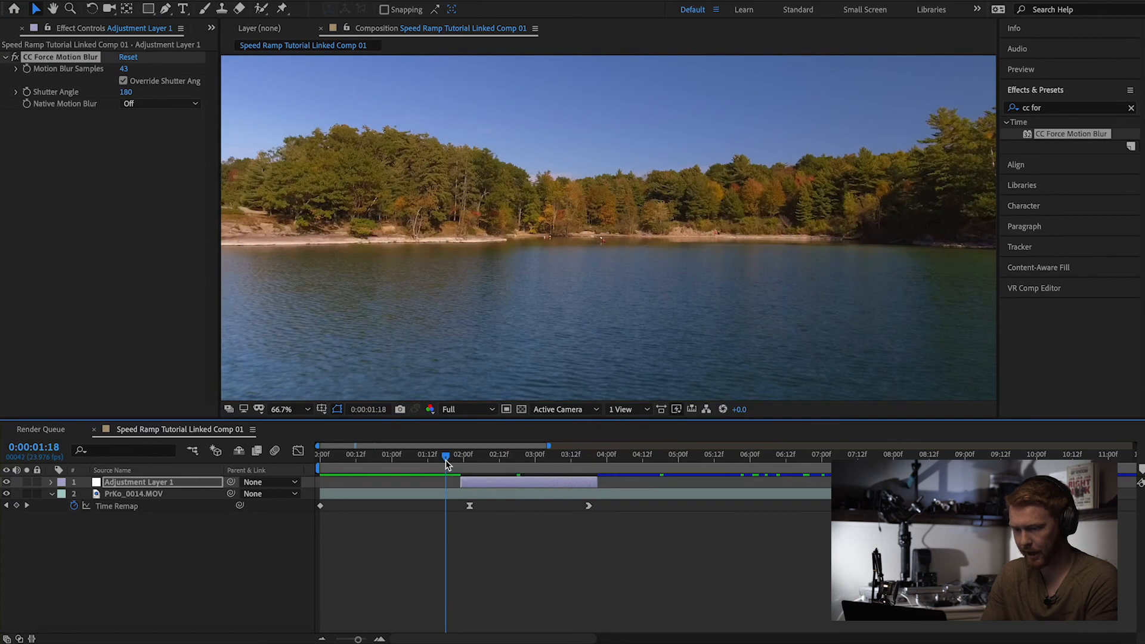
pyautogui.press('space')
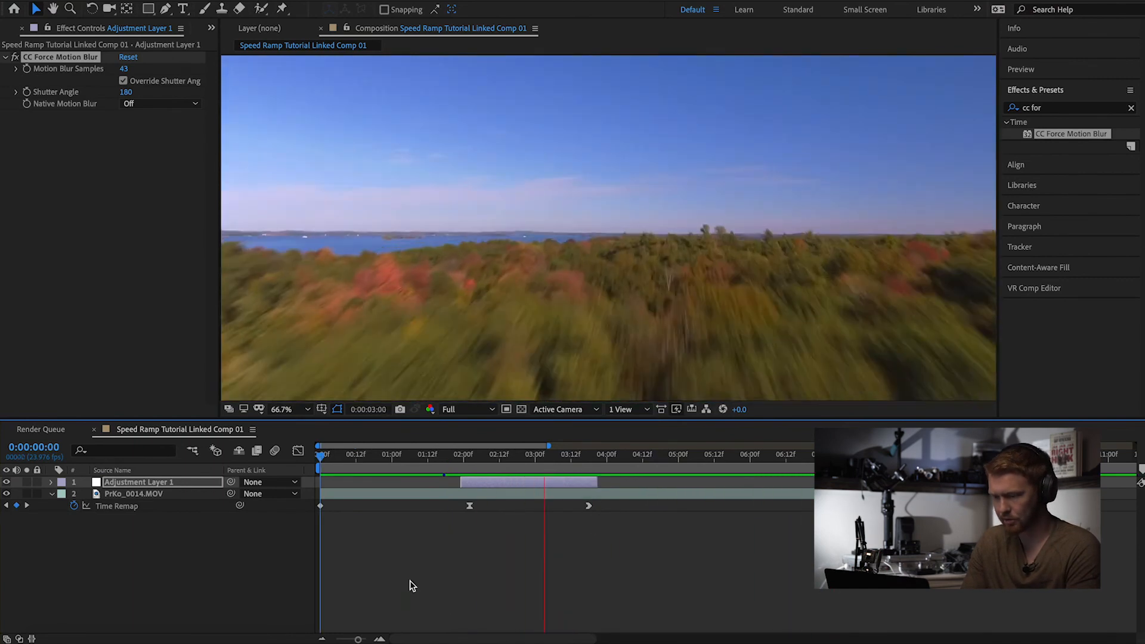
pyautogui.click(412, 470)
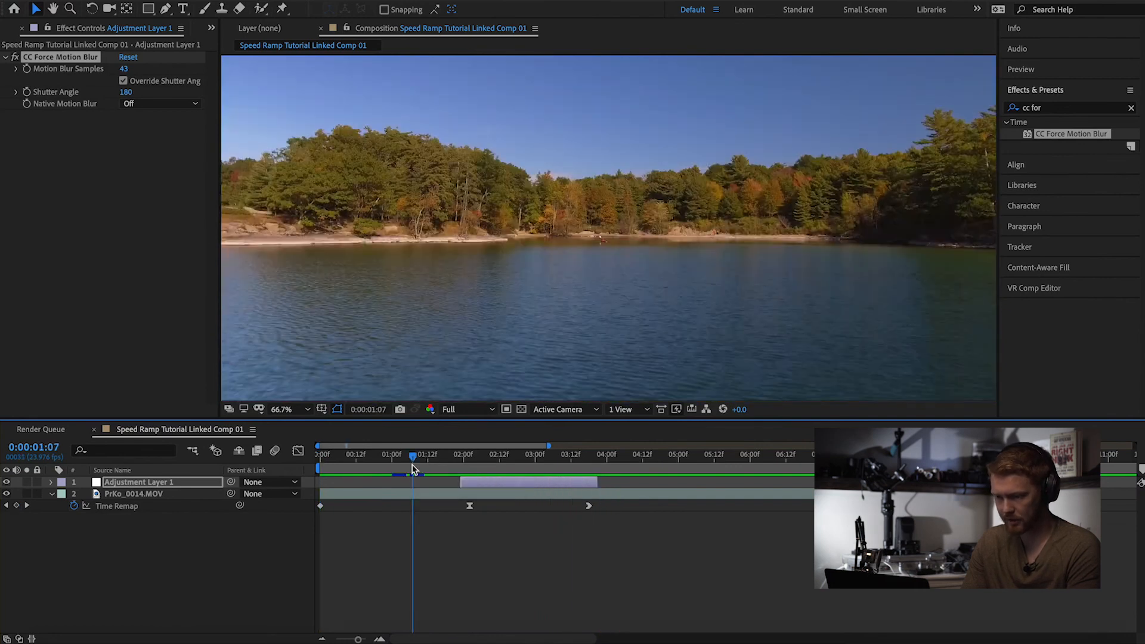
pyautogui.press('space')
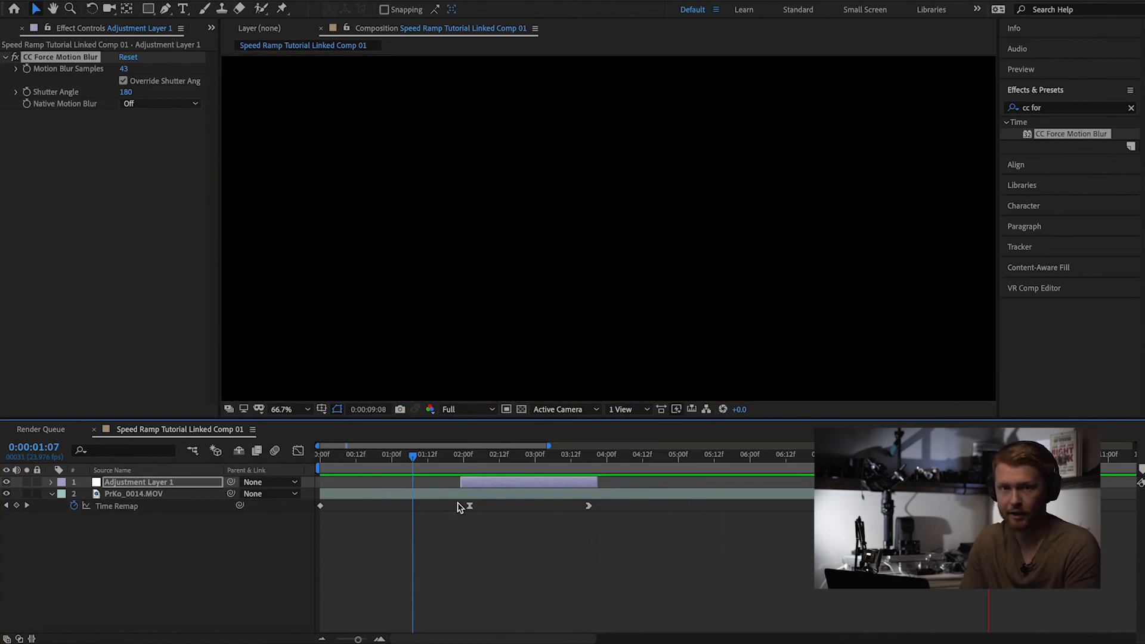
pyautogui.press('-')
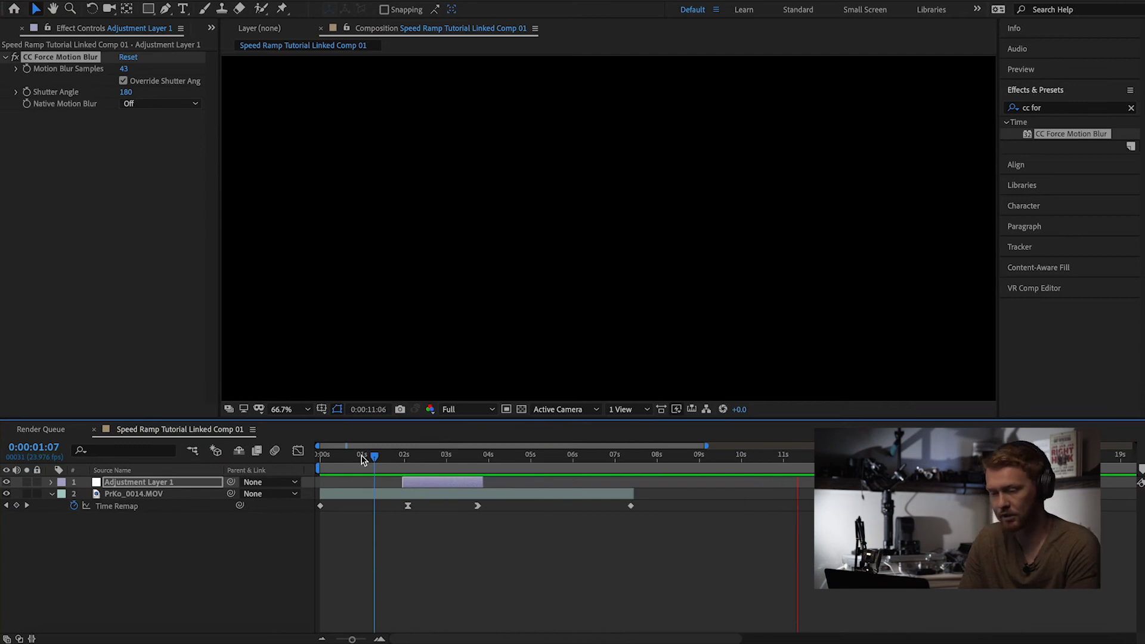
pyautogui.moveTo(362, 459); pyautogui.dragTo(312, 467)
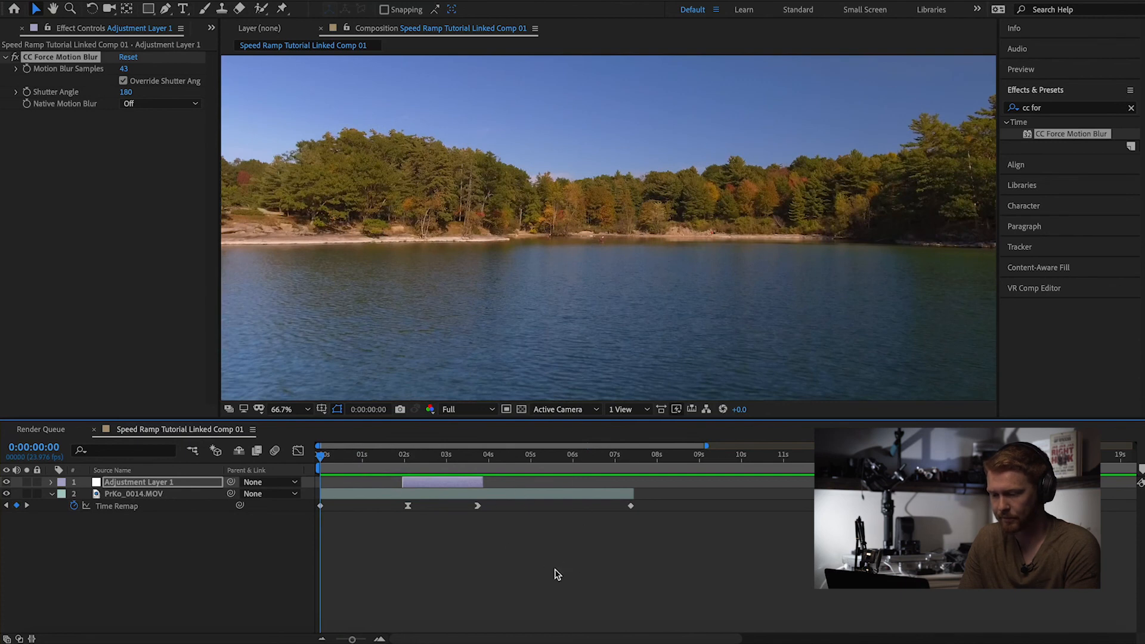
# Step: Switch to Premiere Pro and render and replace the linked composition clip as DNxHR/DNxHD MXF OP1a with the Match Source - DNxHD preset and 30-frame handles
pyautogui.click(495, 641)
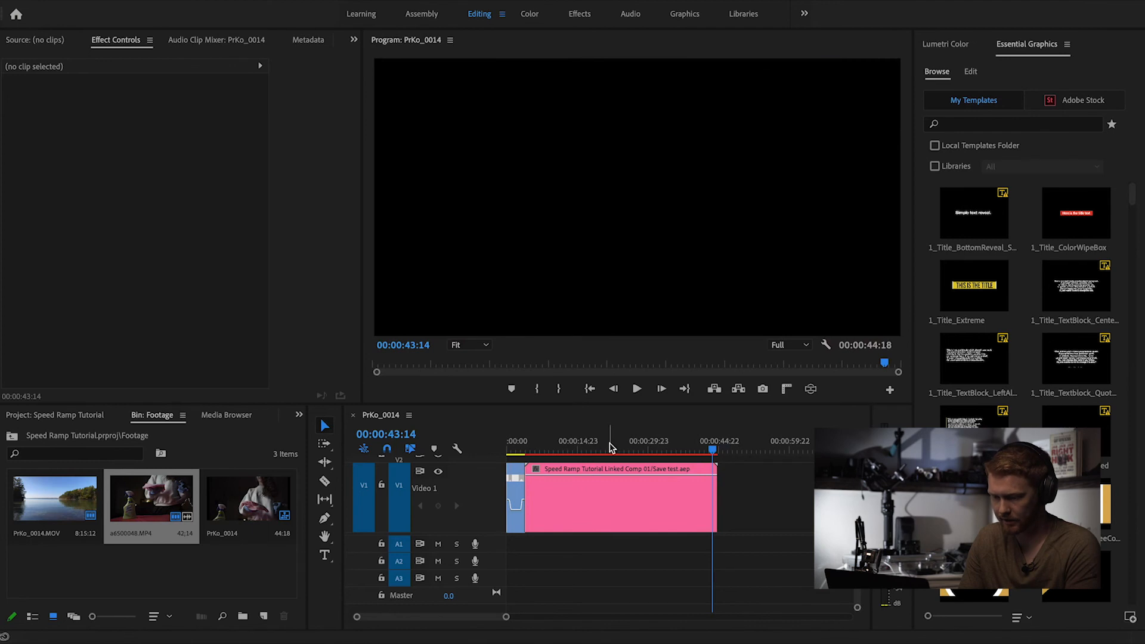
pyautogui.click(610, 444)
pyautogui.click(611, 473)
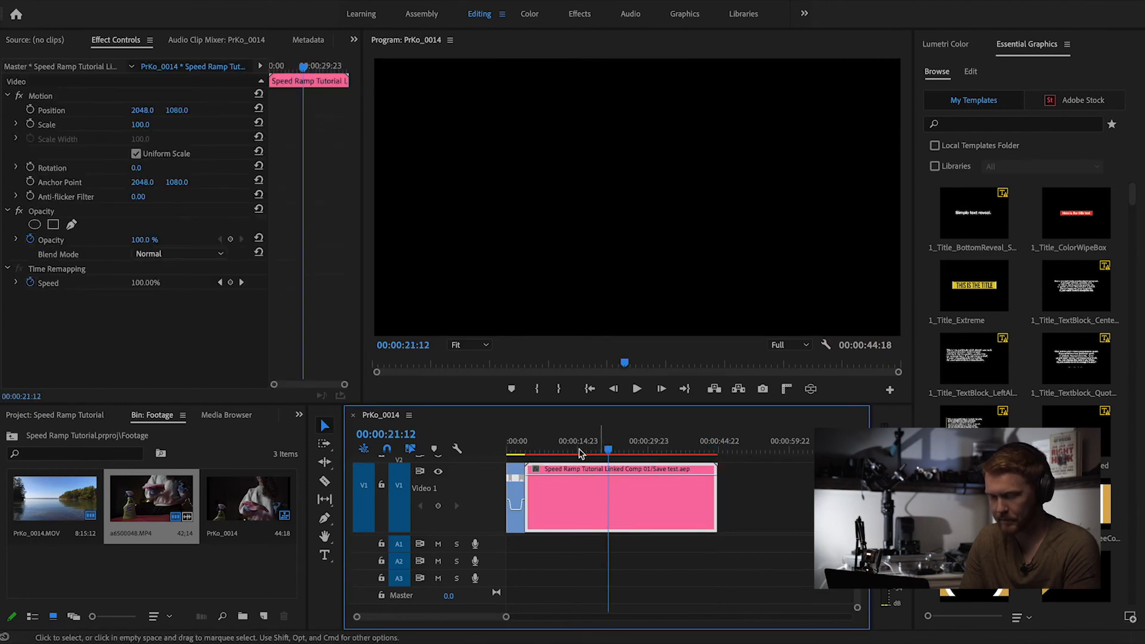
pyautogui.rightClick(582, 505)
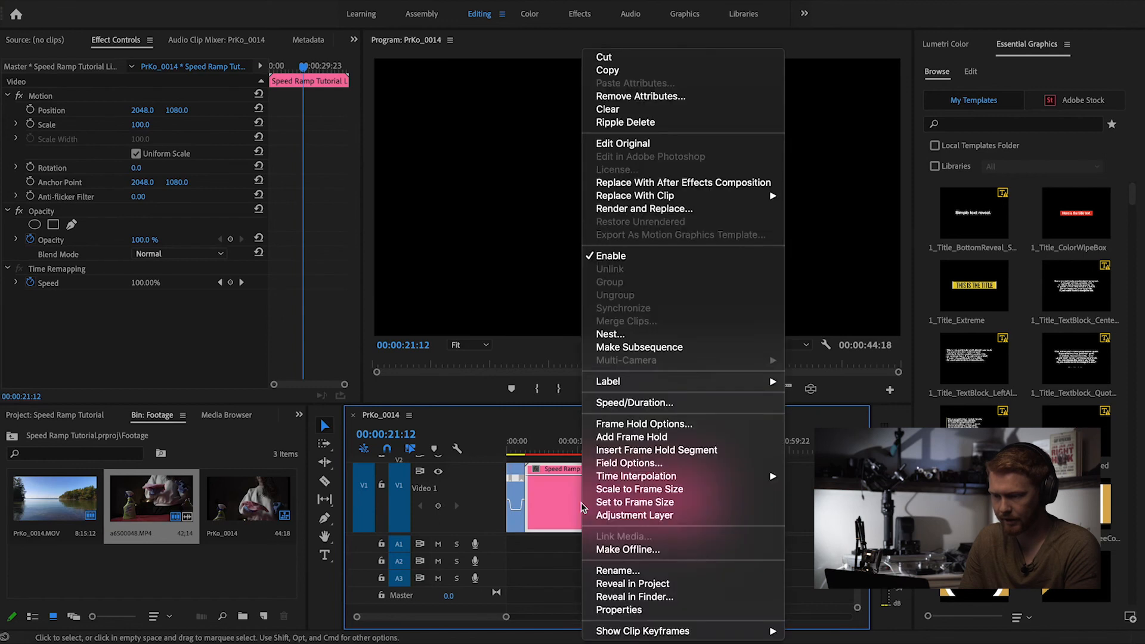
pyautogui.click(644, 209)
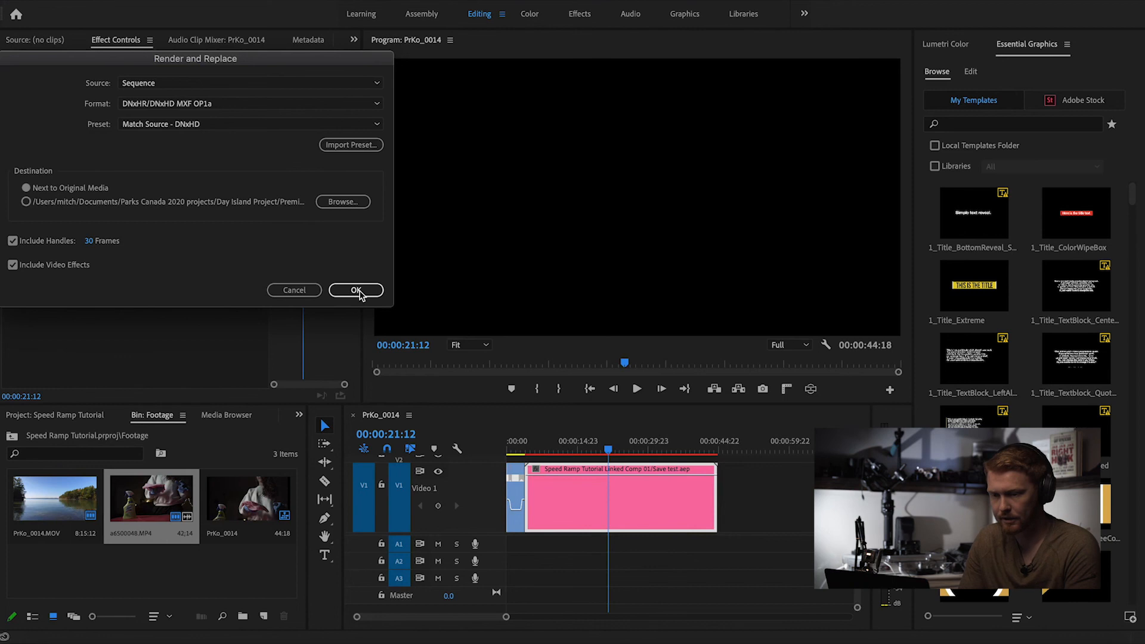
pyautogui.click(356, 291)
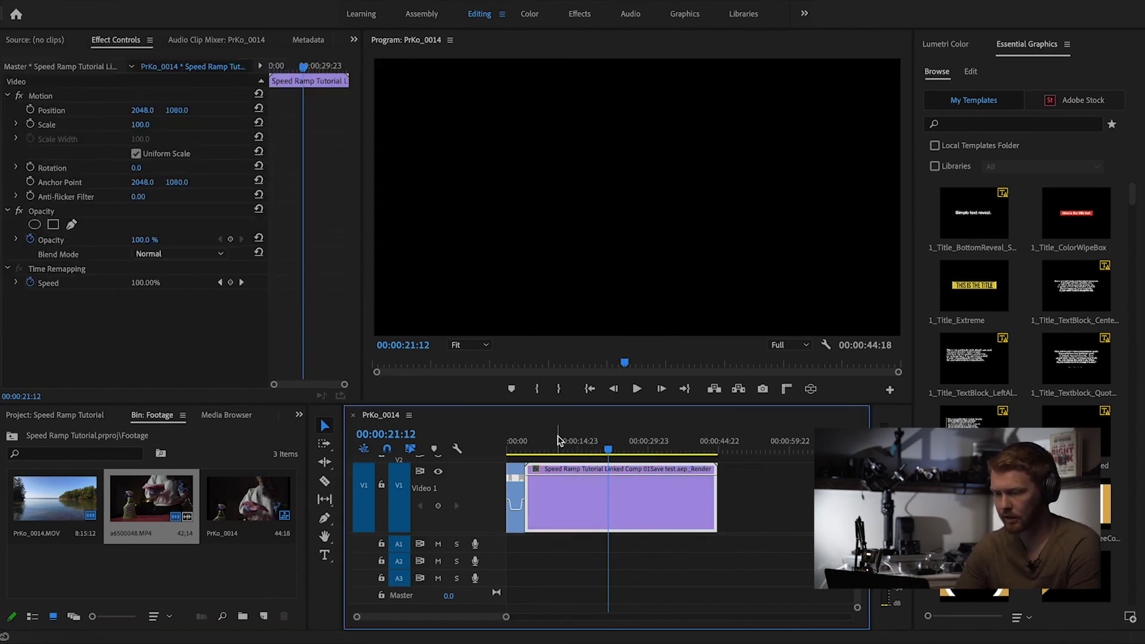
# Step: Trim the end of the rendered clip so the sequence ends at about 00:00:11:13
pyautogui.moveTo(560, 440)
pyautogui.mouseDown()
pyautogui.moveTo(537, 449)
pyautogui.moveTo(588, 456)
pyautogui.moveTo(562, 451)
pyautogui.mouseUp()
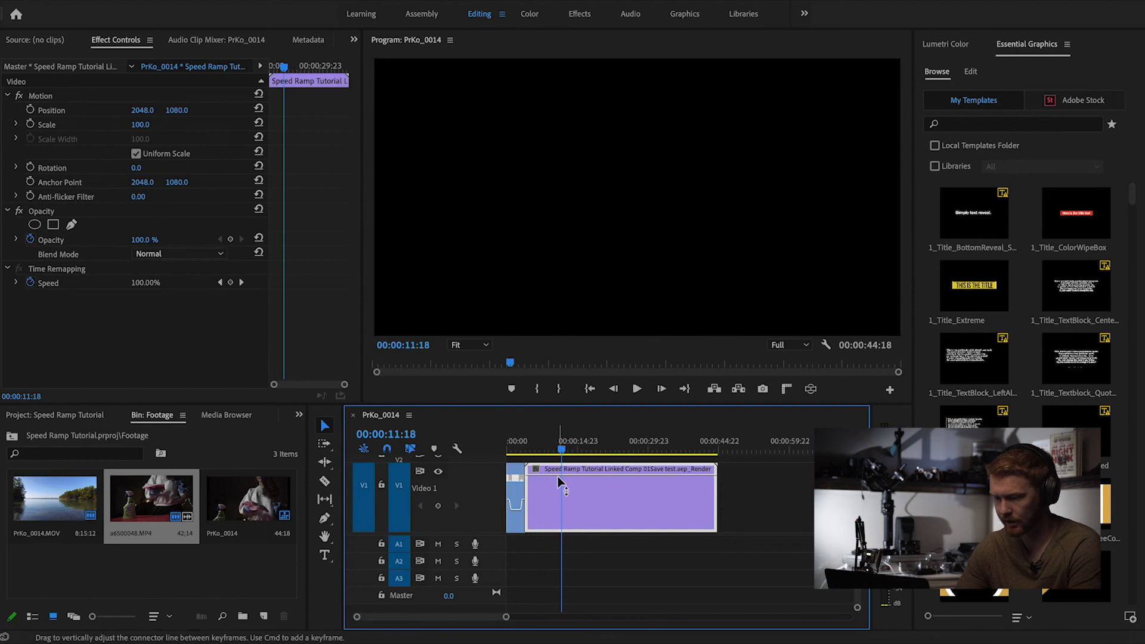
pyautogui.press('Left')
pyautogui.press('Left')
pyautogui.press('Left')
pyautogui.press('Left')
pyautogui.press('Left')
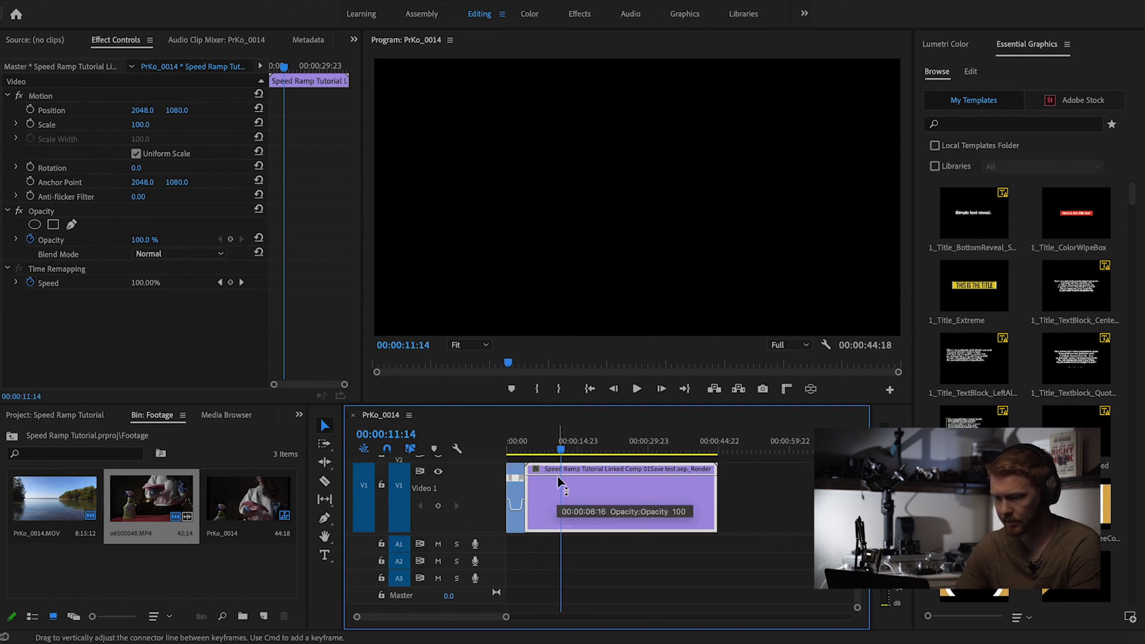
pyautogui.press('Right')
pyautogui.press('Right')
pyautogui.moveTo(714, 508); pyautogui.dragTo(557, 502)
# Step: Play the sequence from just before the rendered clip through its speed ramp and stop at about 00:00:10:06
pyautogui.click(528, 445)
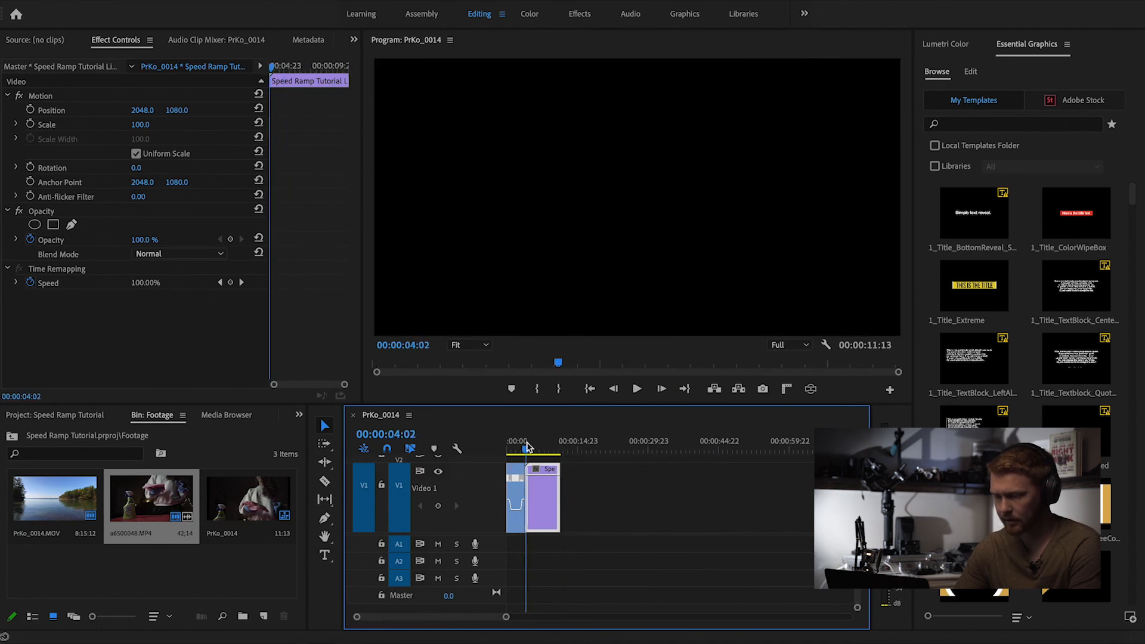
pyautogui.press('Left')
pyautogui.press('Left')
pyautogui.press('Left')
pyautogui.press('Left')
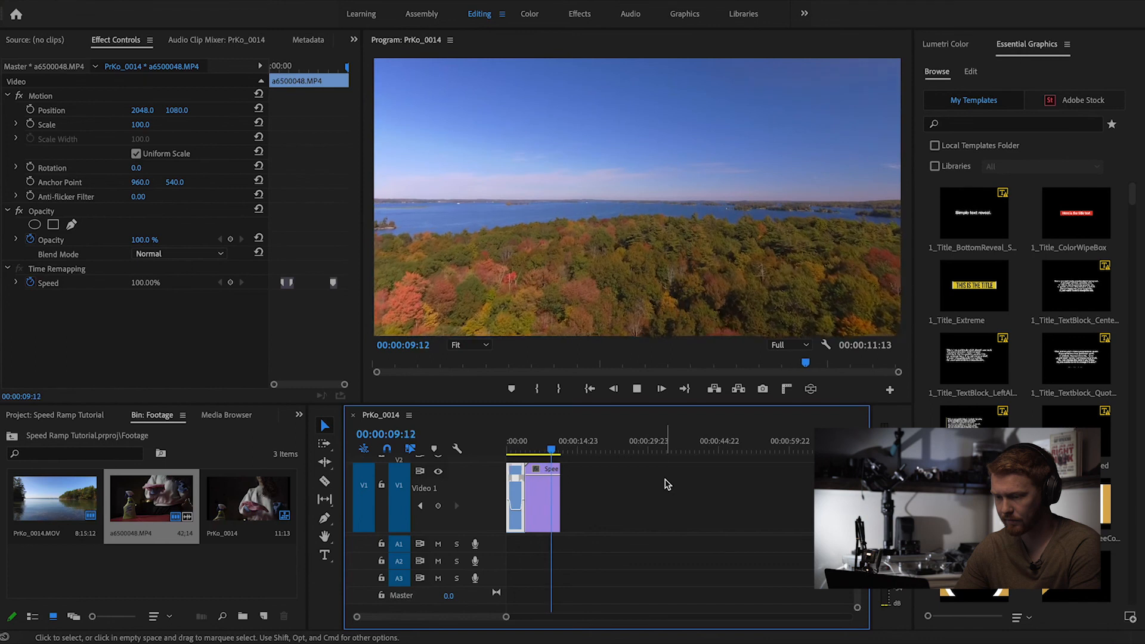
pyautogui.press('space')
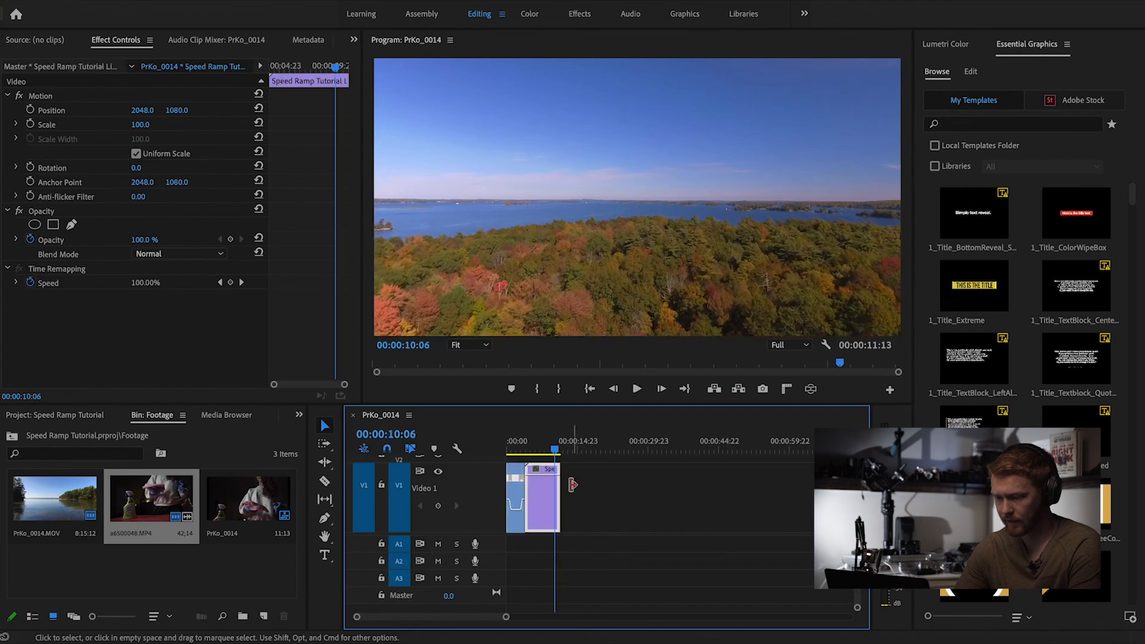